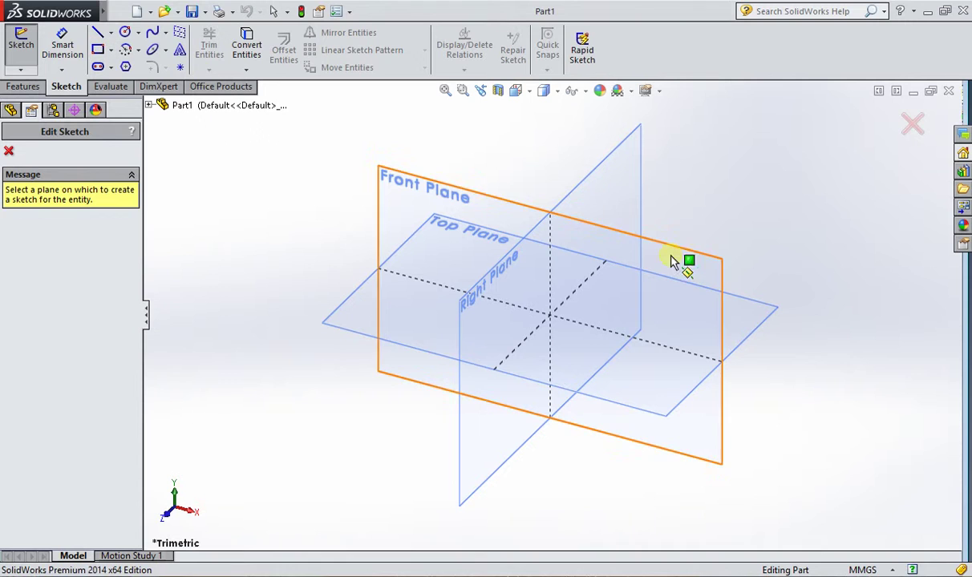
# - Sketch a center rectangle 100 mm wide and 50 mm high on the Top Plane, centered on the origin
pyautogui.click(748, 312)
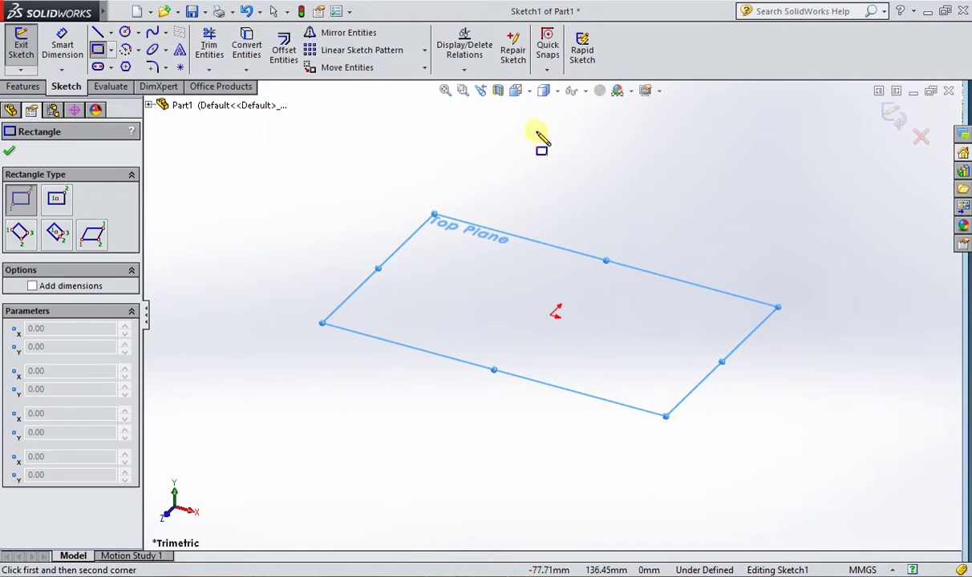
pyautogui.click(516, 90)
pyautogui.click(536, 129)
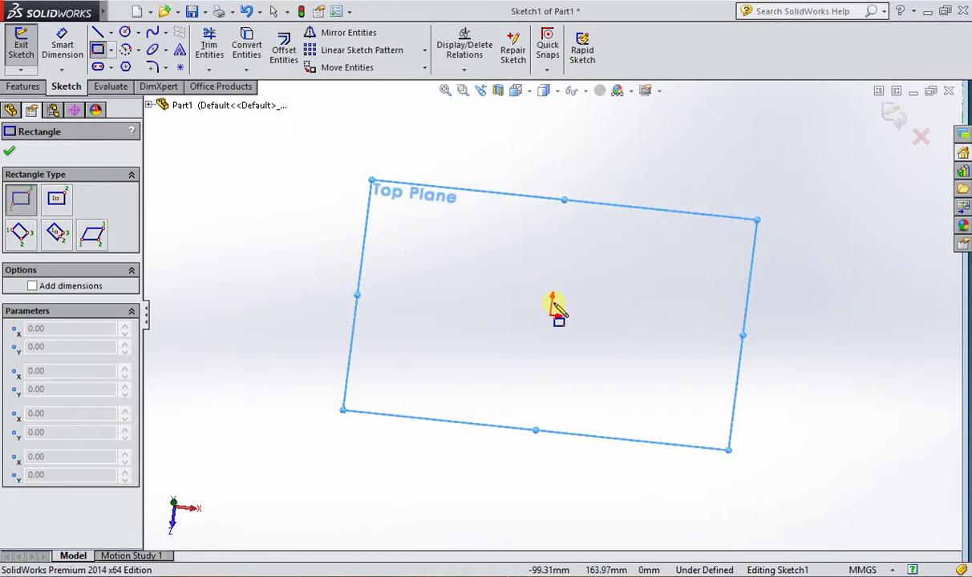
pyautogui.click(111, 51)
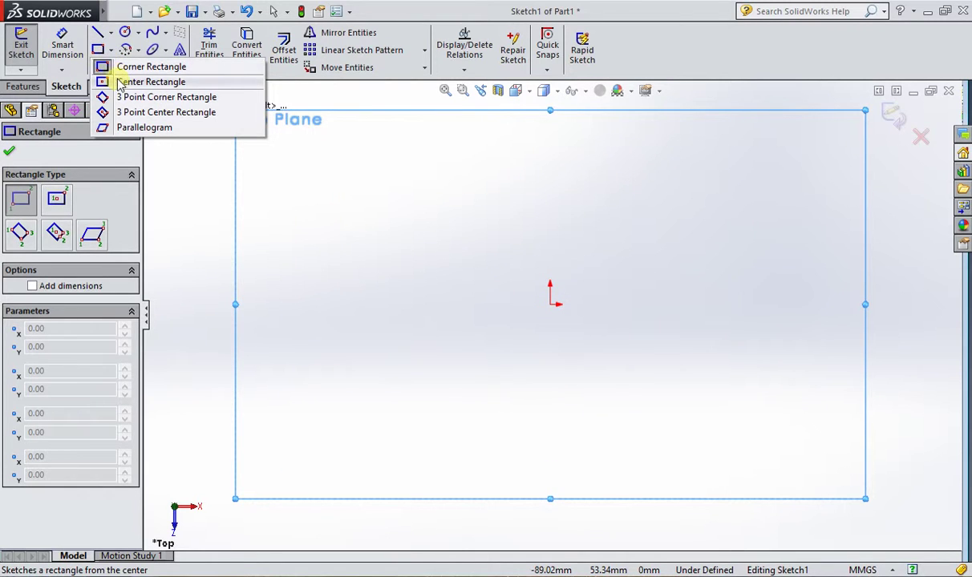
pyautogui.click(120, 83)
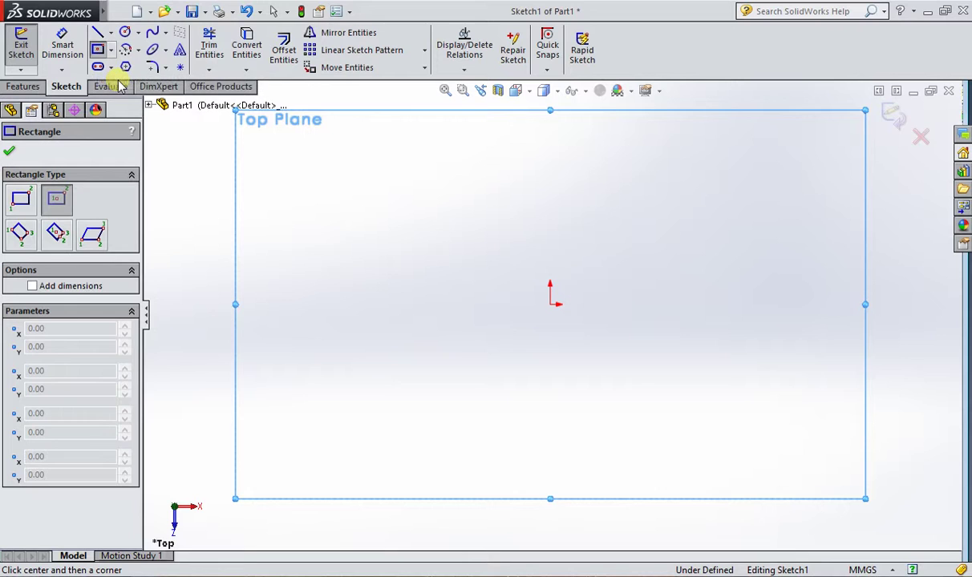
pyautogui.click(551, 305)
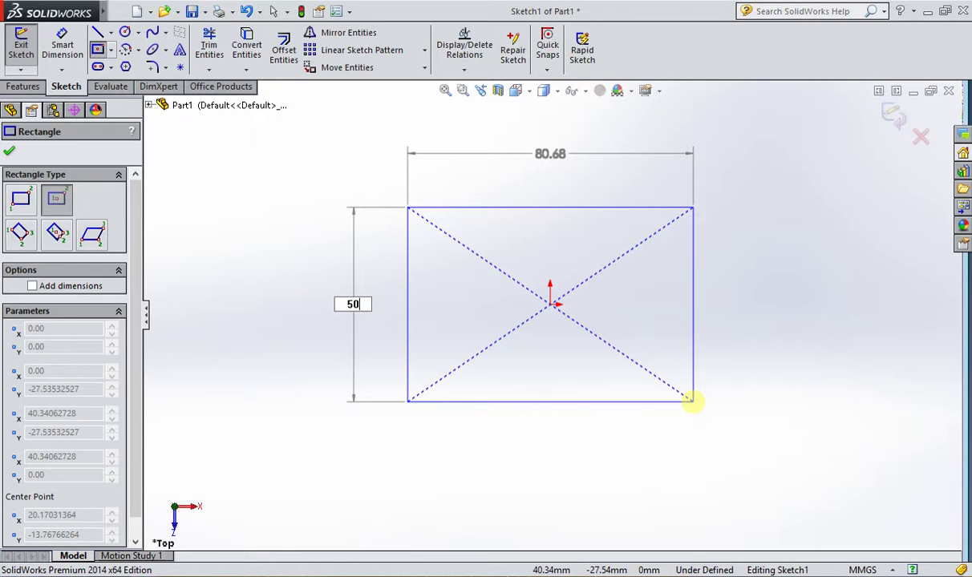
pyautogui.press('Tab')
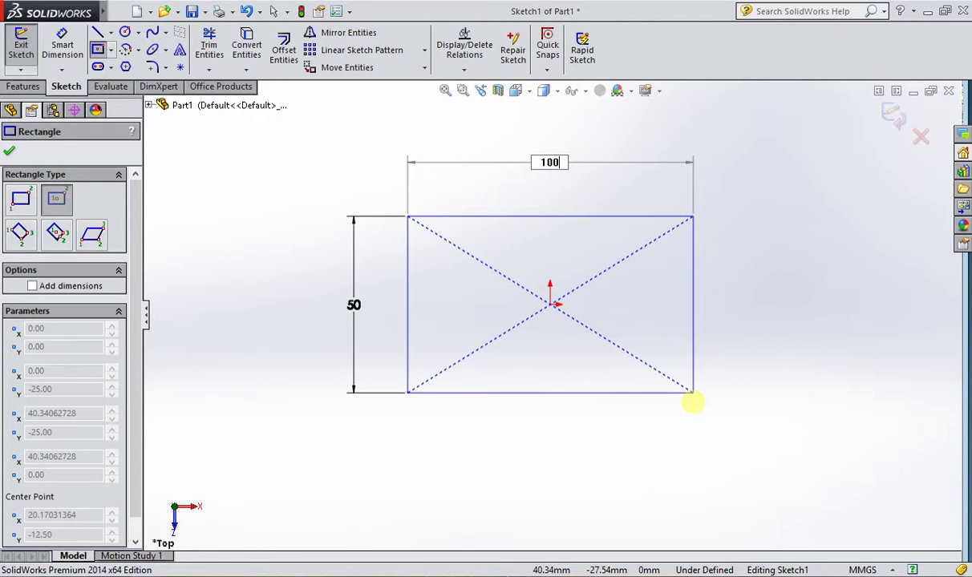
pyautogui.press('Return')
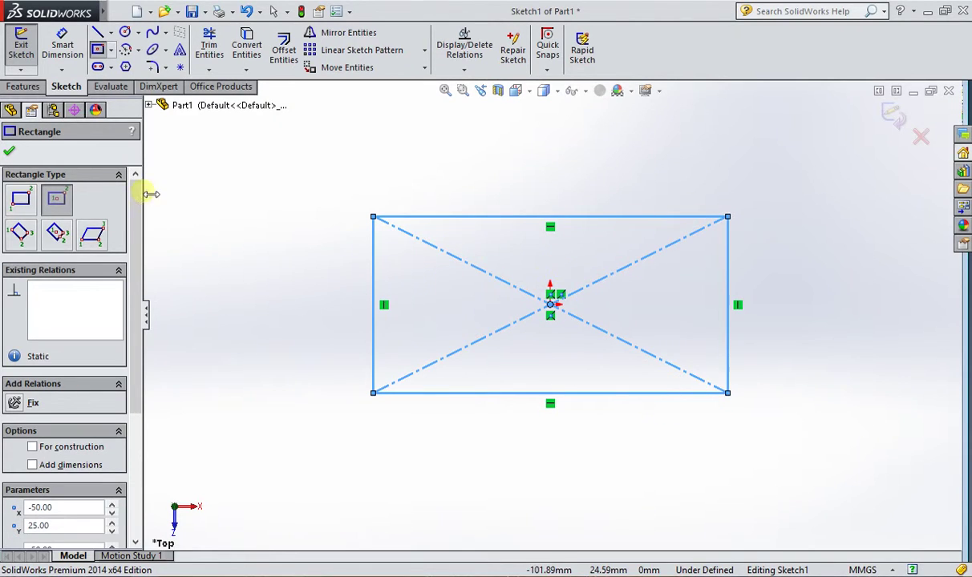
pyautogui.click(8, 153)
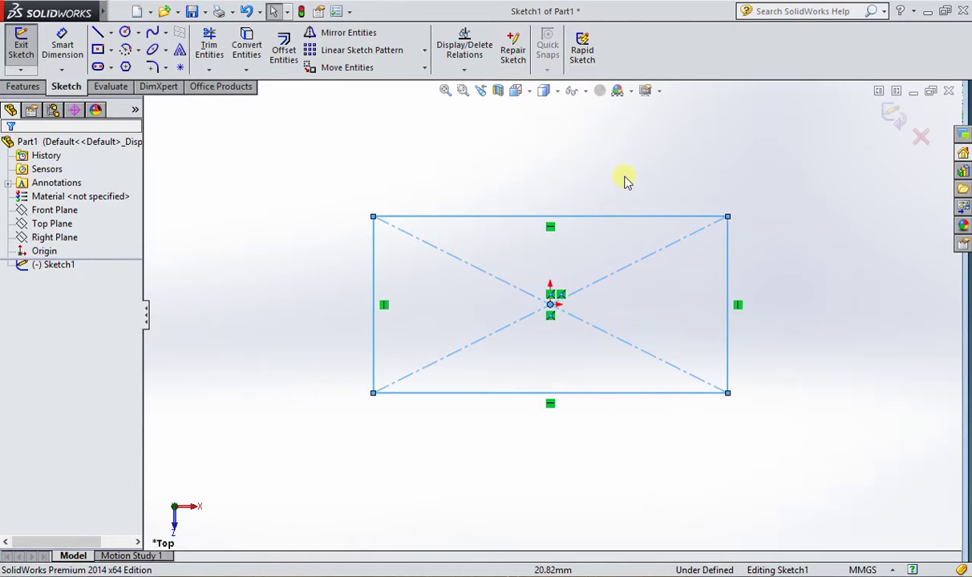
# - Extrude the rectangle sketch as a boss with a blind depth of 3 mm
pyautogui.click(22, 86)
pyautogui.click(28, 48)
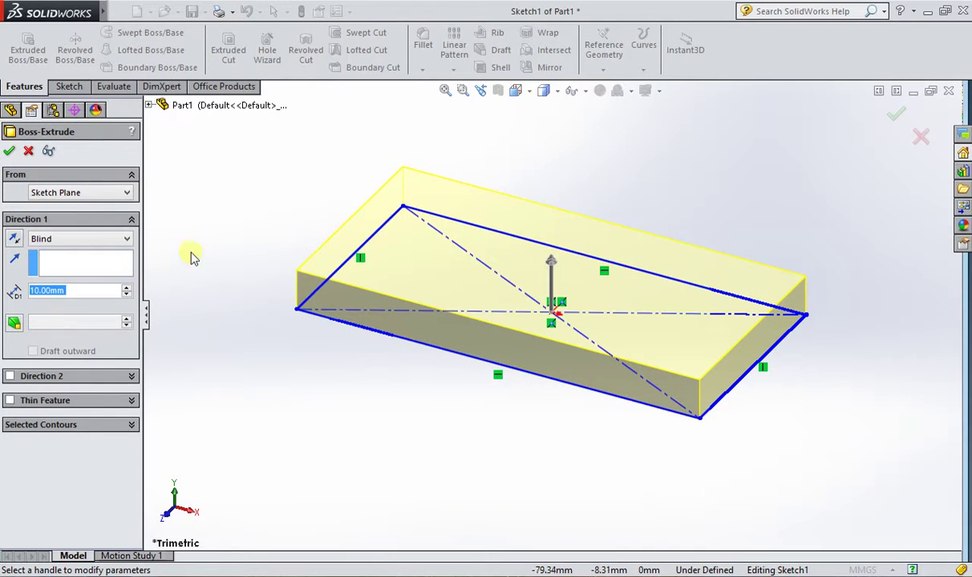
pyautogui.write('3')
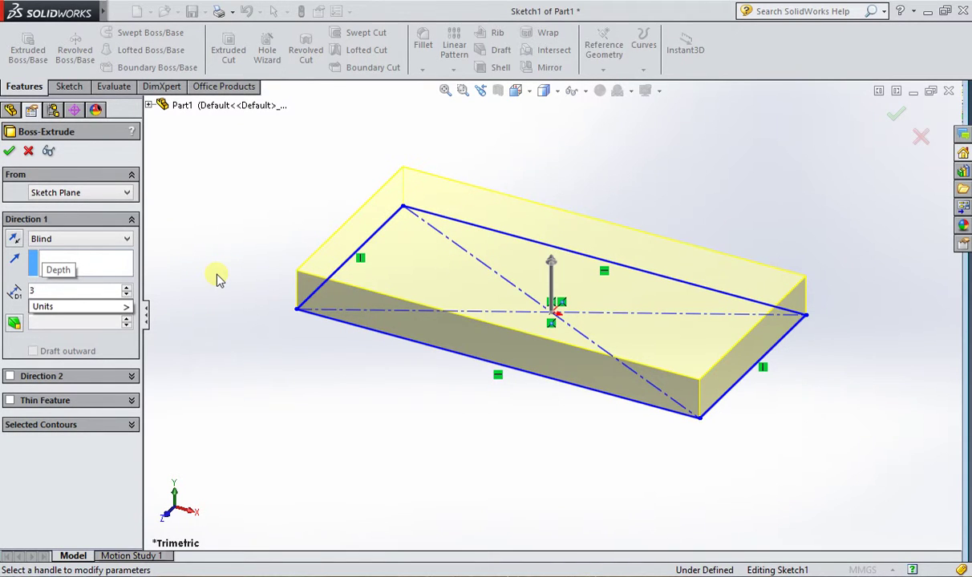
pyautogui.press('Return')
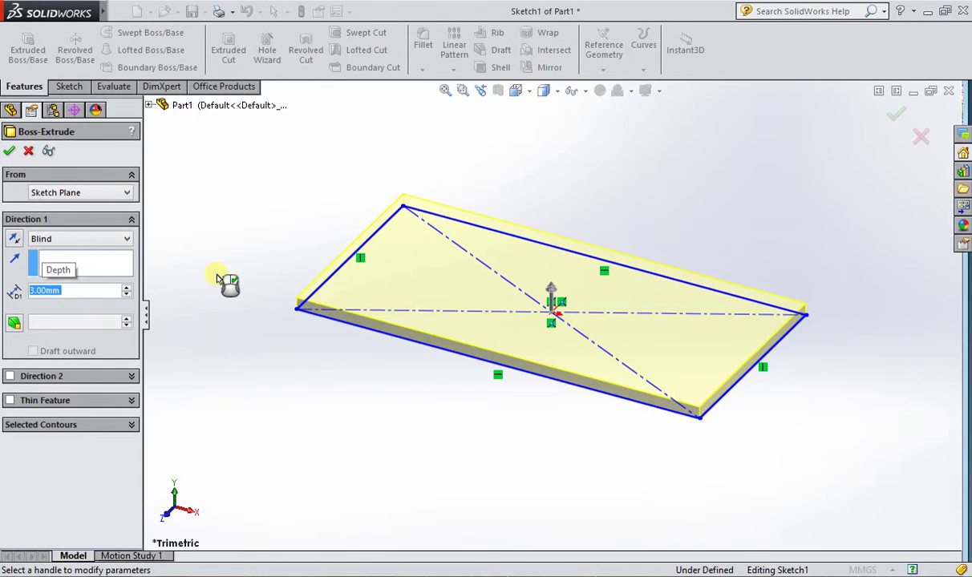
pyautogui.click(10, 152)
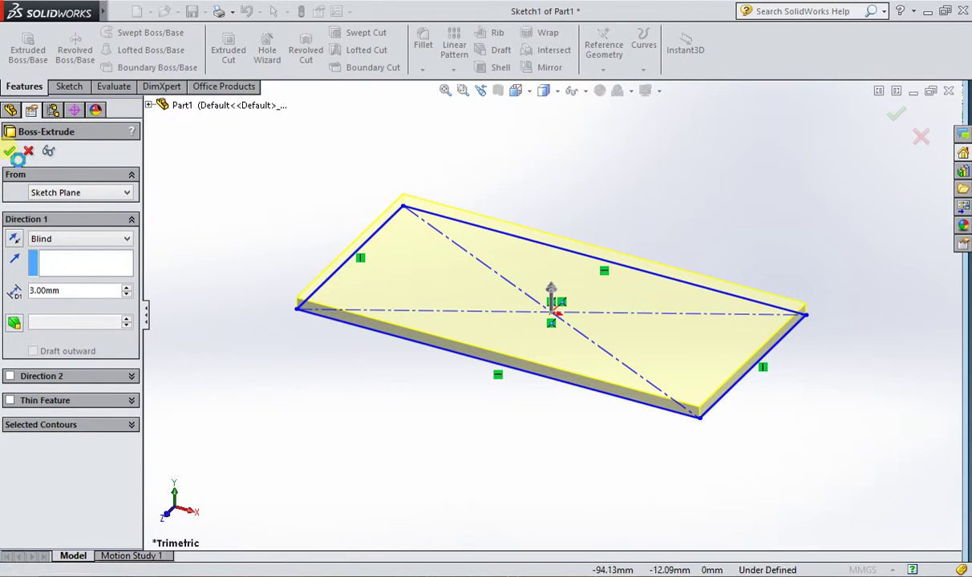
# - On the plate's bottom face, sketch a horizontal centerline joining the midpoints of the two short edges
pyautogui.scroll(-2, 610, 226)
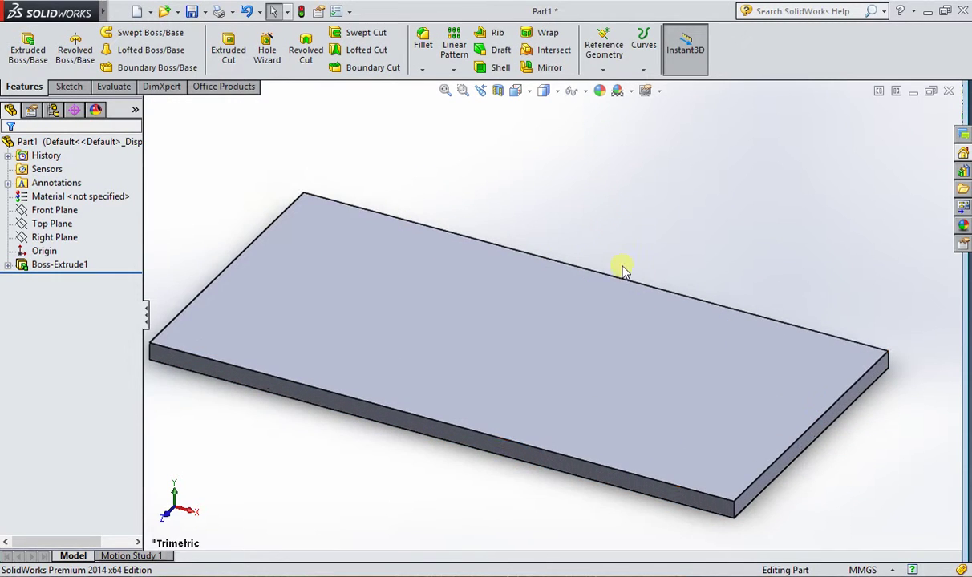
pyautogui.scroll(2, 618, 369)
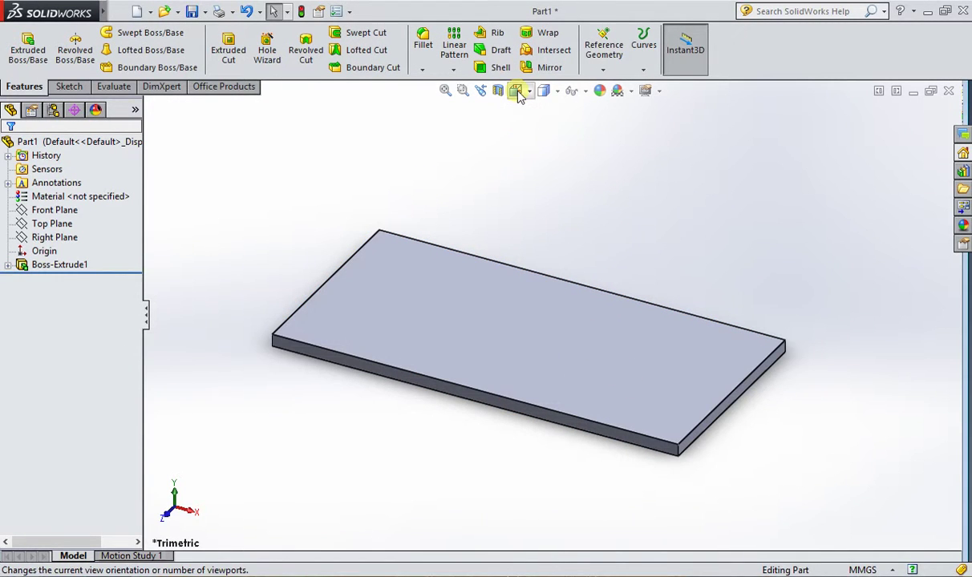
pyautogui.click(515, 90)
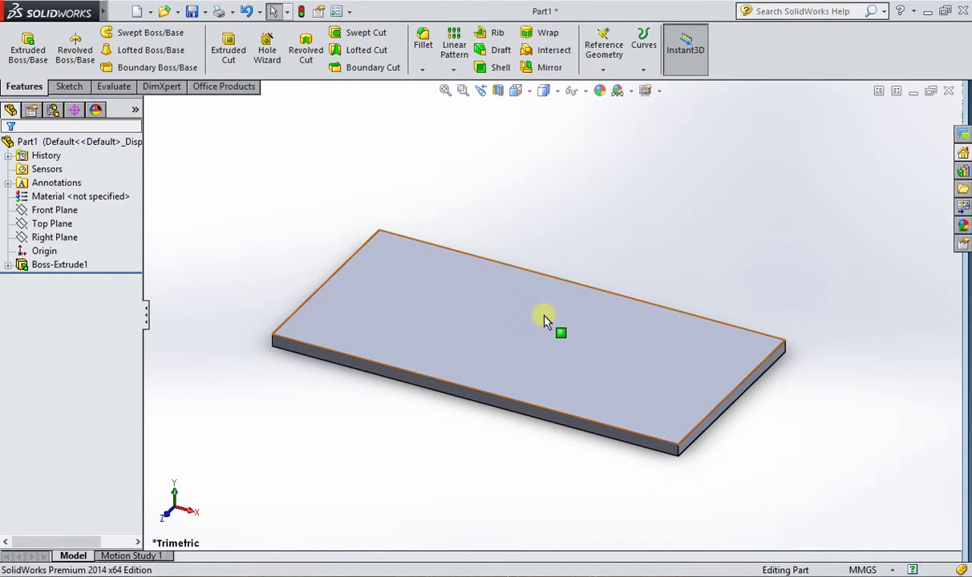
pyautogui.click(523, 92)
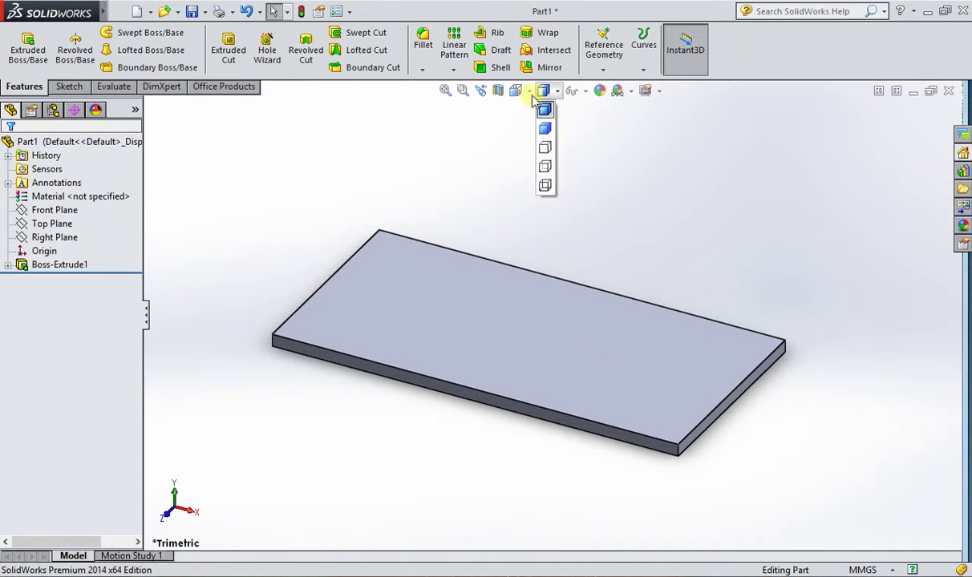
pyautogui.click(526, 169)
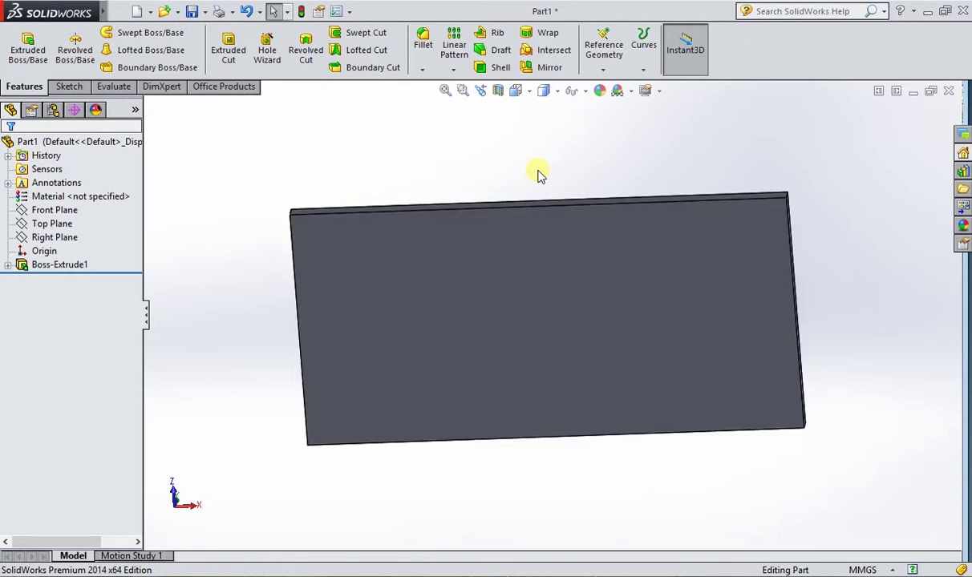
pyautogui.click(506, 255)
pyautogui.scroll(-1, 583, 287)
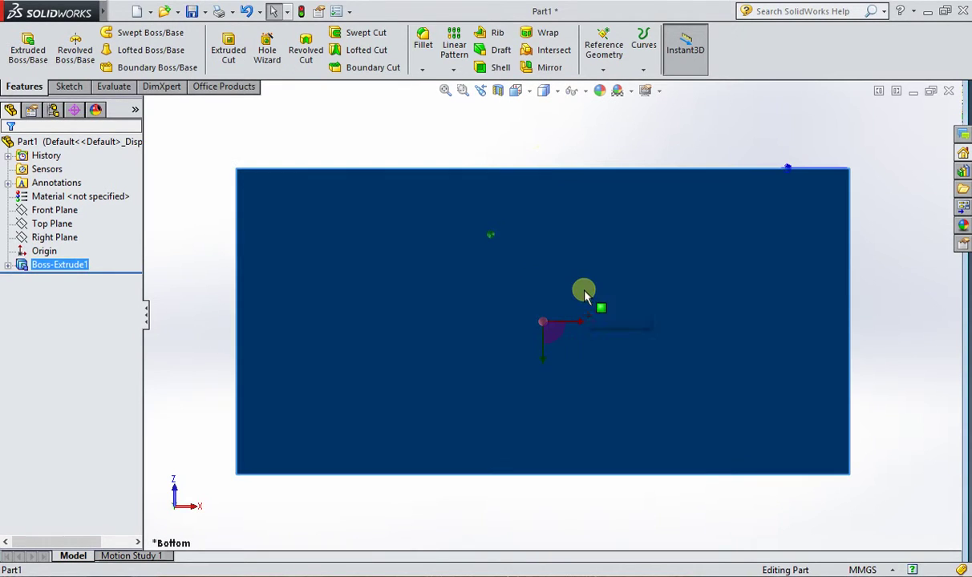
pyautogui.click(337, 143)
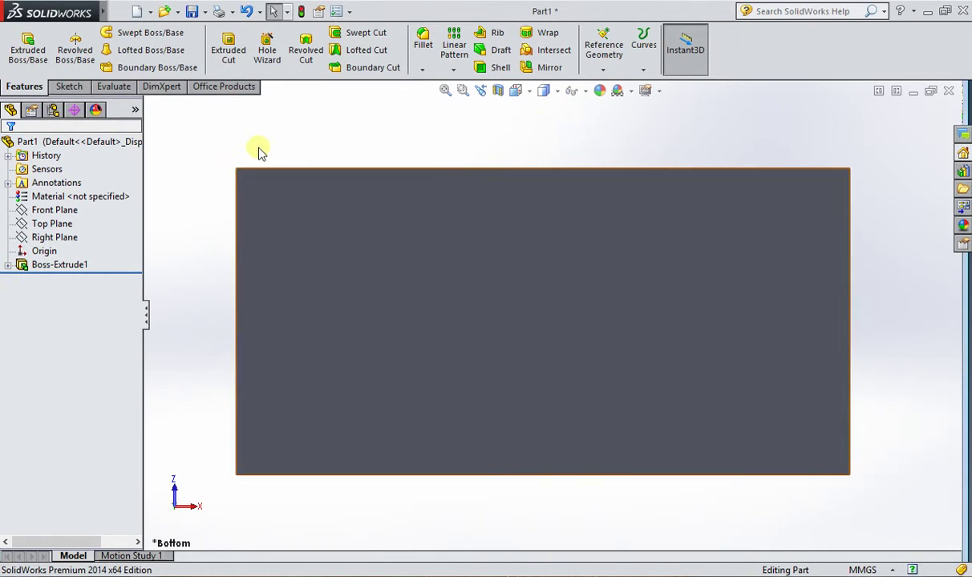
pyautogui.click(69, 85)
pyautogui.click(109, 33)
pyautogui.click(122, 65)
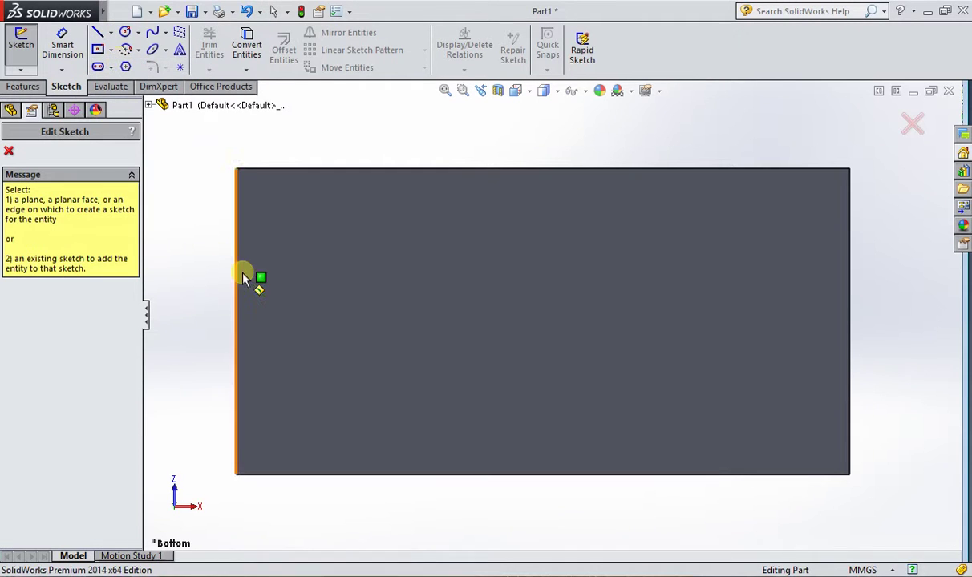
pyautogui.click(322, 289)
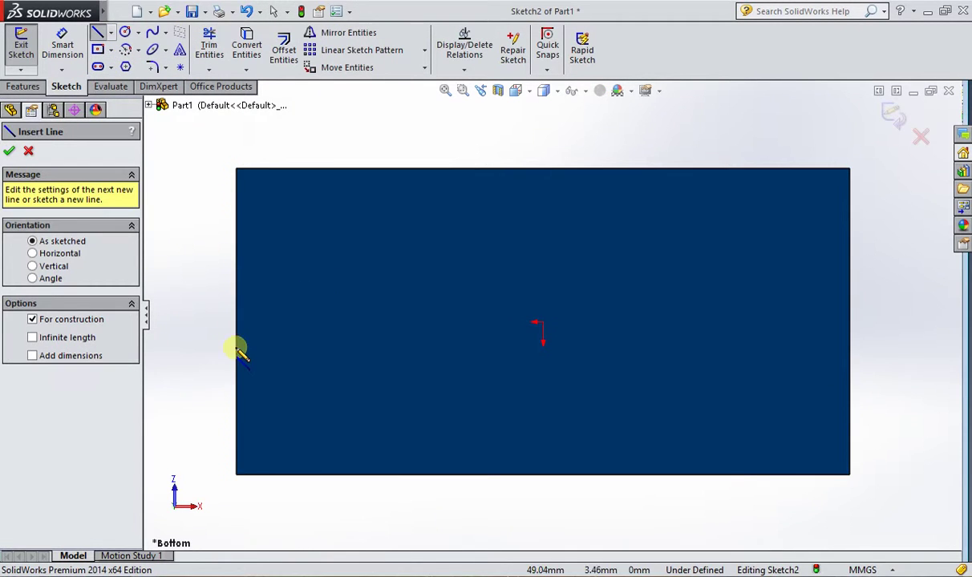
pyautogui.click(238, 321)
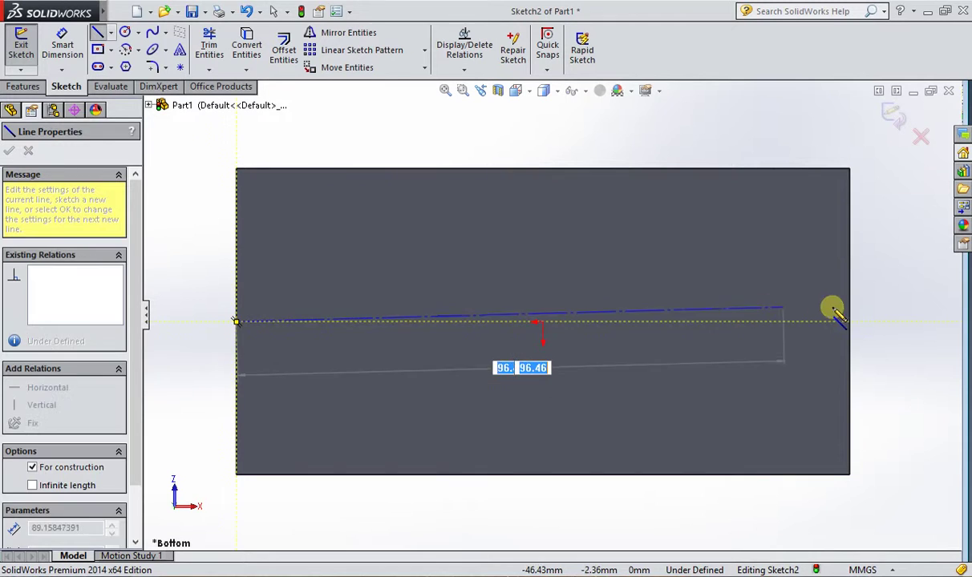
pyautogui.click(848, 322)
pyautogui.press('Escape')
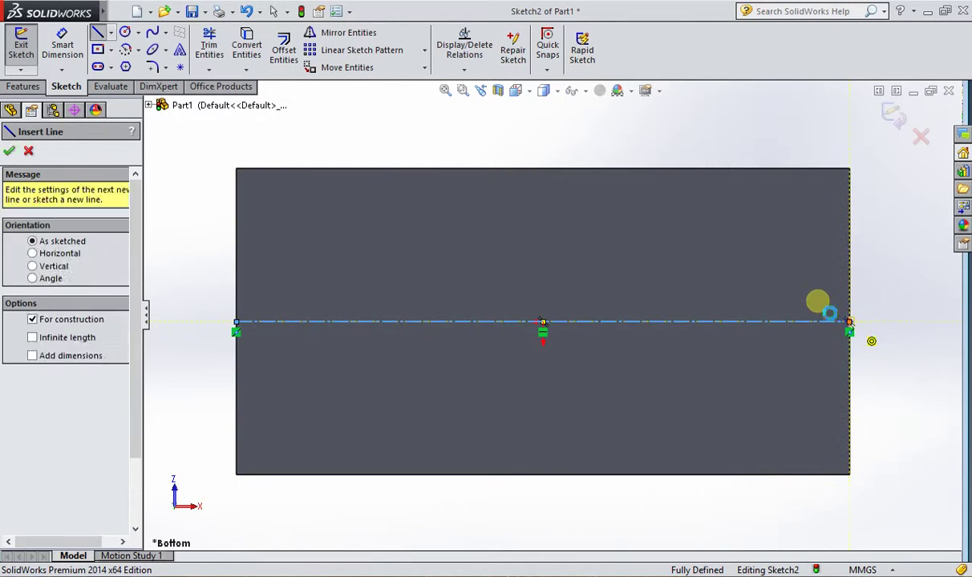
pyautogui.press('Escape')
# - Add a vertical centerline joining the midpoints of the plate's two long edges
pyautogui.click(112, 33)
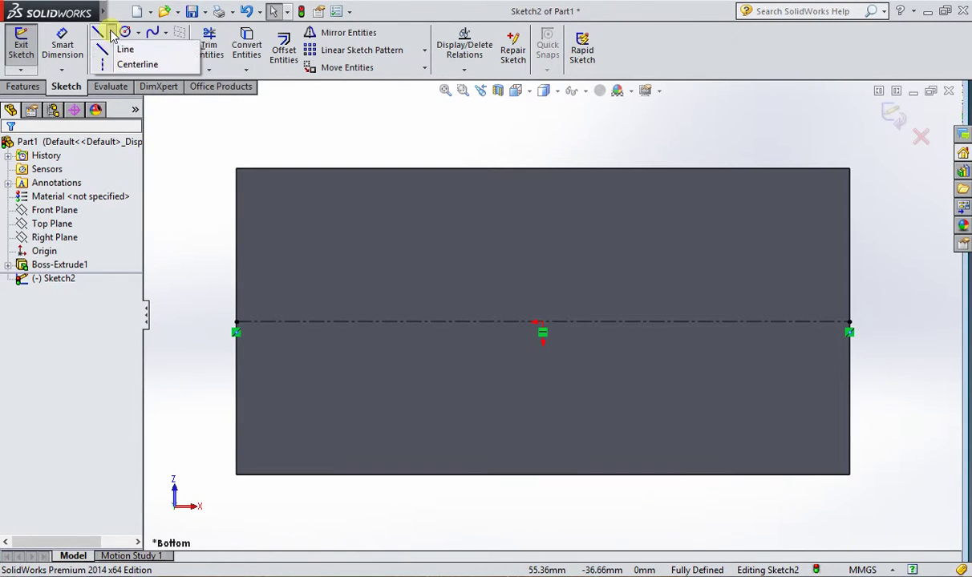
pyautogui.click(136, 64)
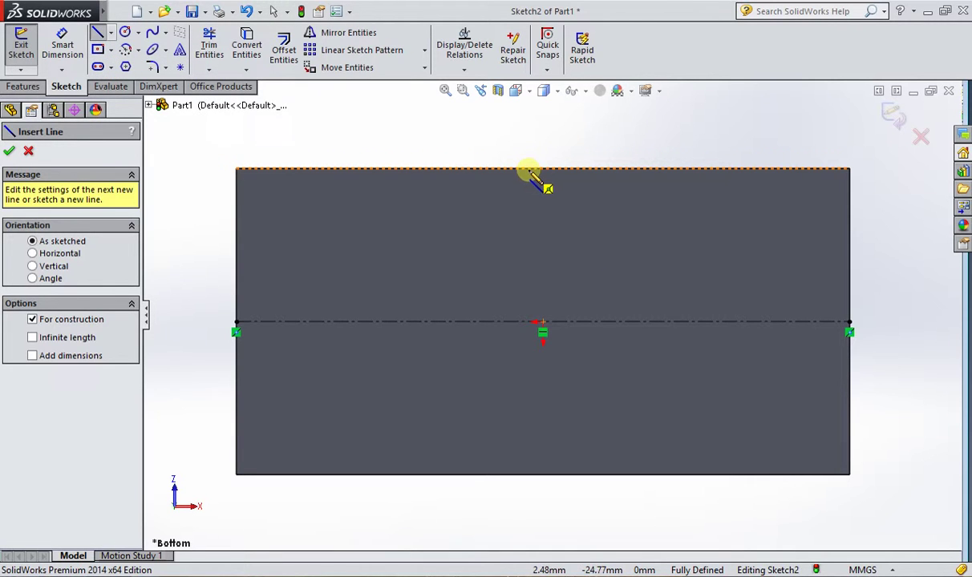
pyautogui.click(543, 168)
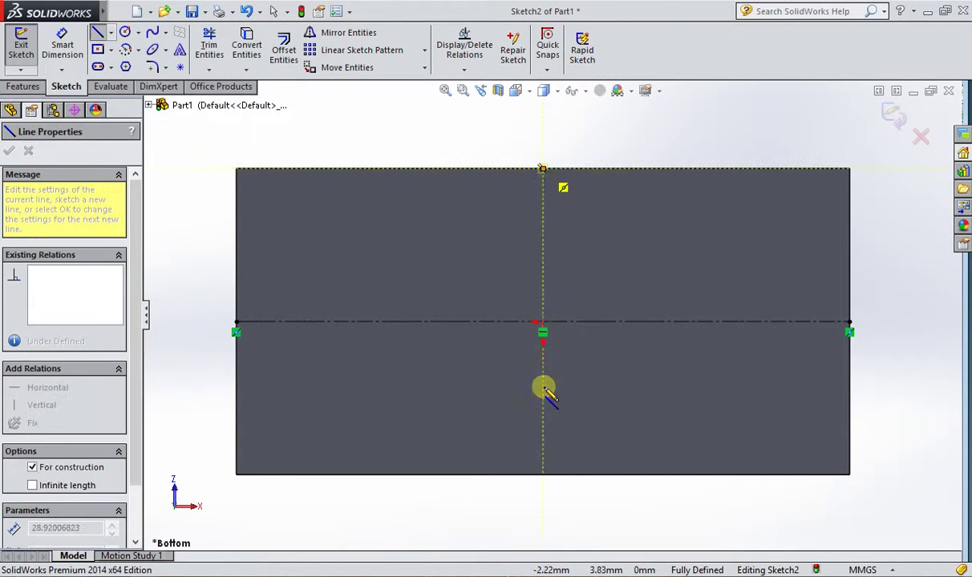
pyautogui.click(543, 475)
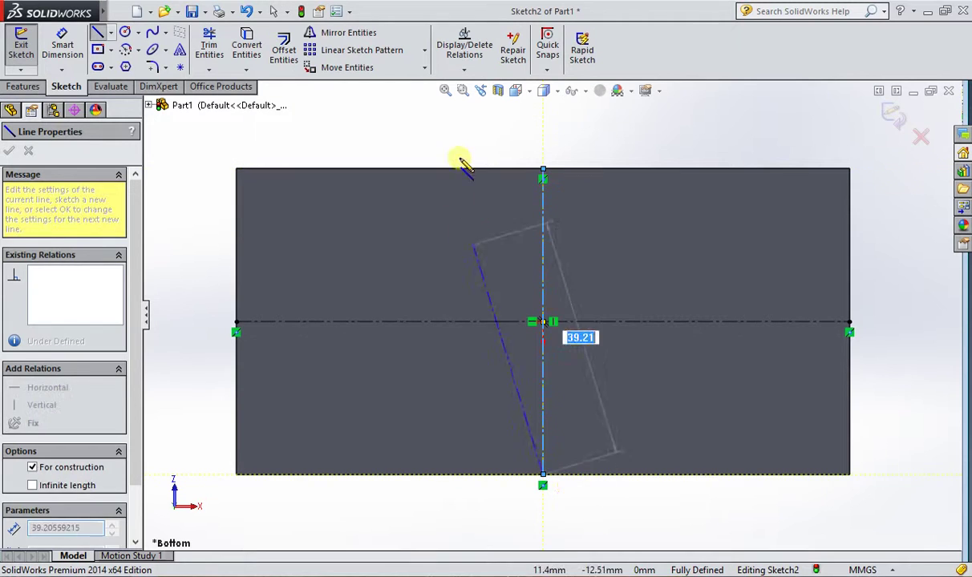
pyautogui.press('Escape')
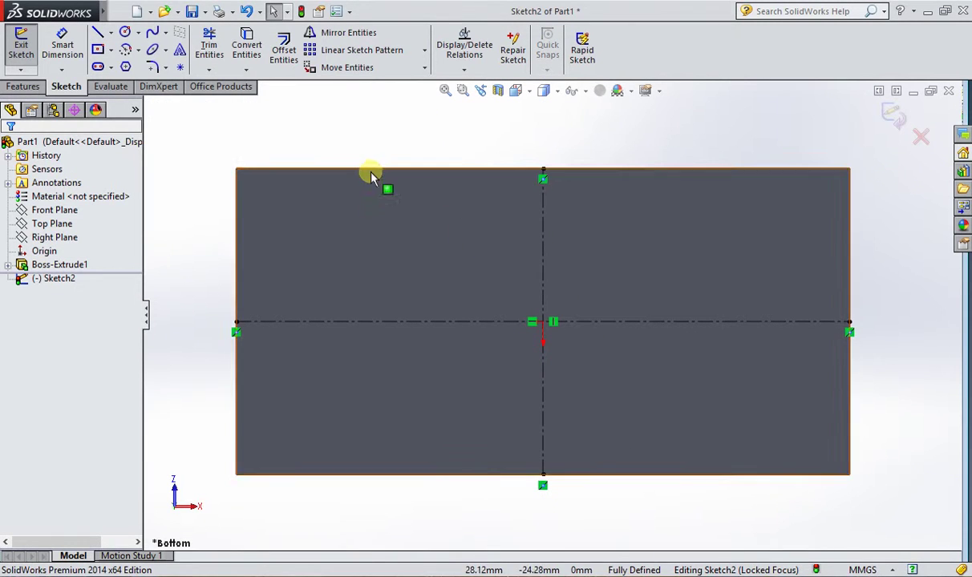
pyautogui.scroll(-2, 369, 189)
pyautogui.keyDown('ctrl'); pyautogui.moveTo(347, 276); pyautogui.dragTo(433, 323, button='middle'); pyautogui.keyUp('ctrl')
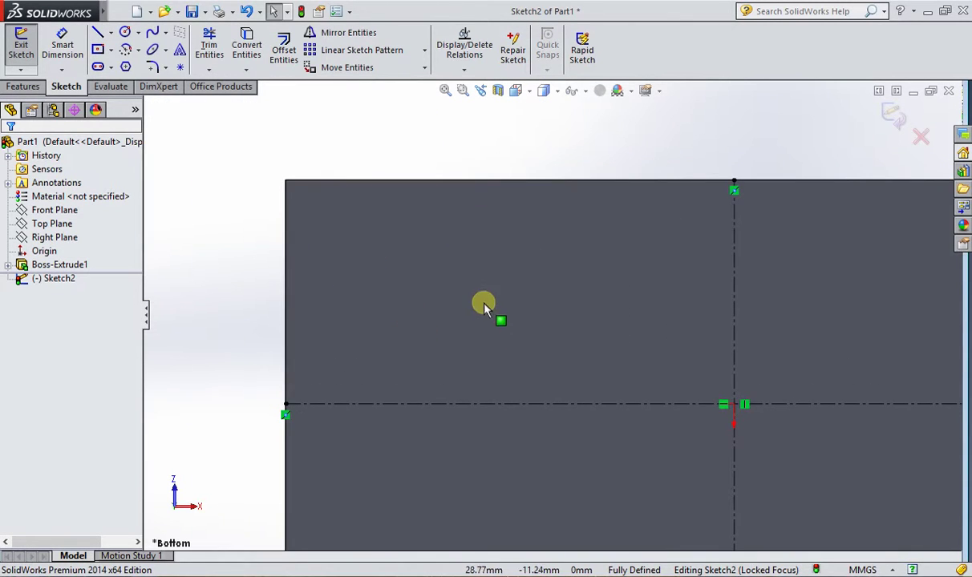
pyautogui.scroll(-1, 486, 303)
pyautogui.click(109, 34)
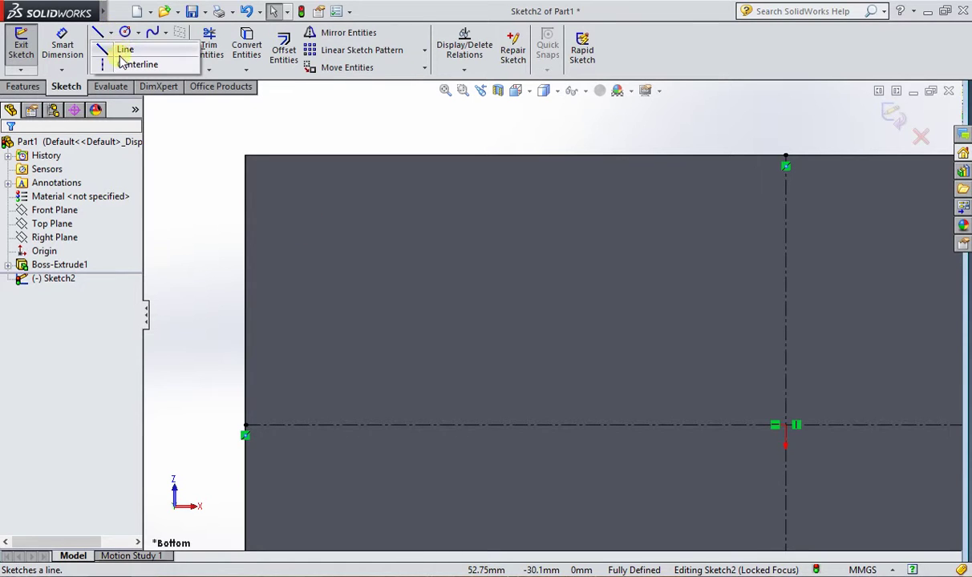
pyautogui.click(138, 59)
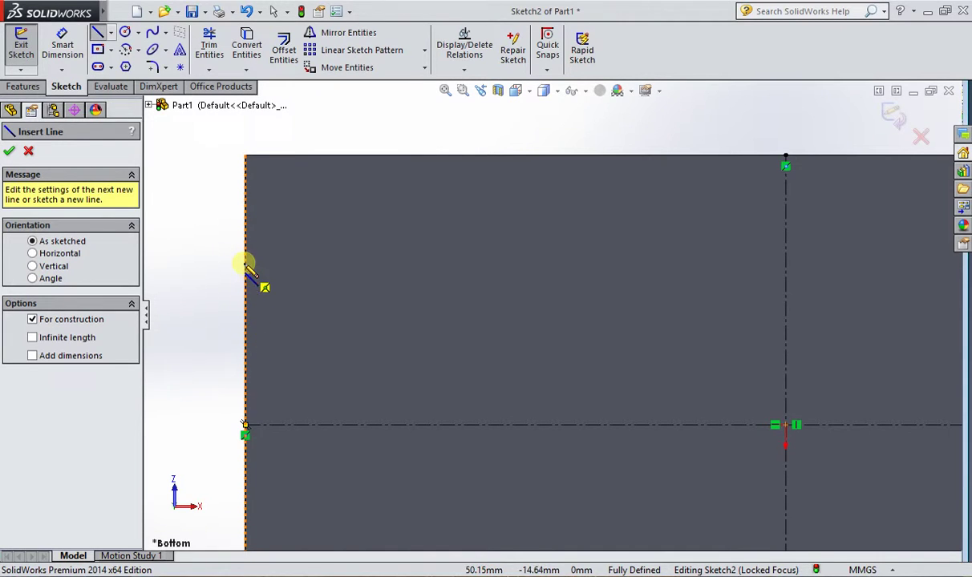
pyautogui.click(246, 156)
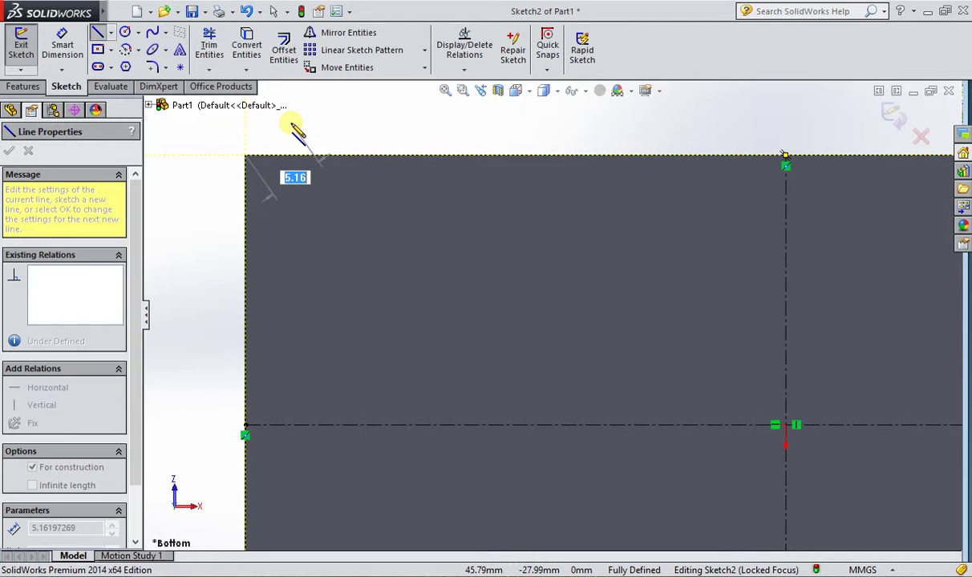
pyautogui.press('Escape')
# - Sketch a 5 × 5 mm corner rectangle inward from the upper-left corner of the plate's bottom face
pyautogui.click(111, 50)
pyautogui.click(120, 67)
pyautogui.click(246, 157)
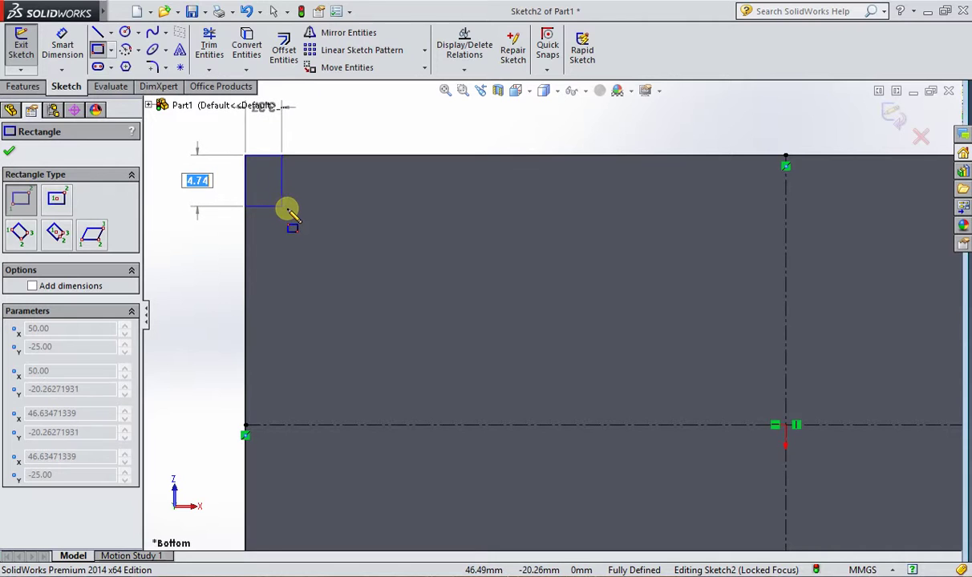
pyautogui.press('Tab')
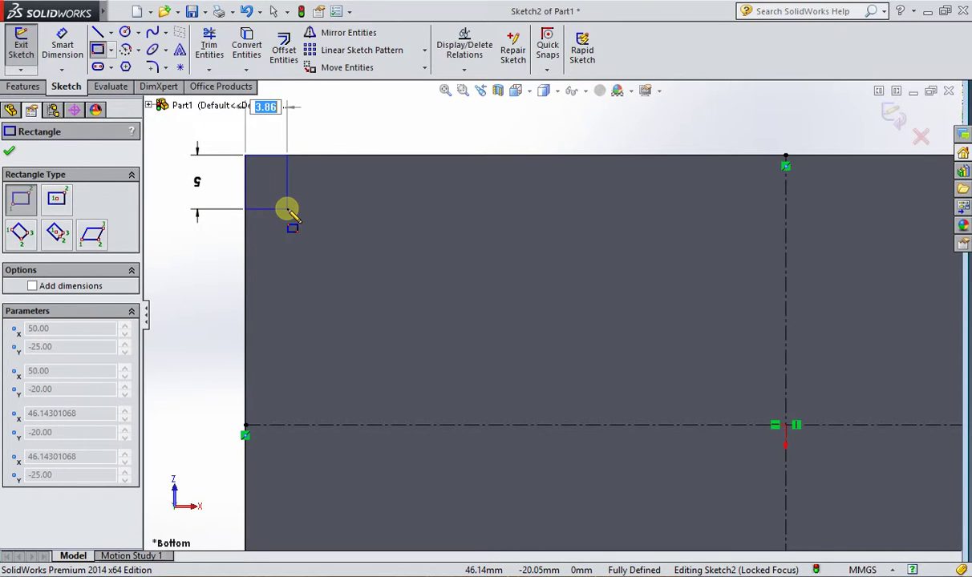
pyautogui.write('5')
pyautogui.press('Return')
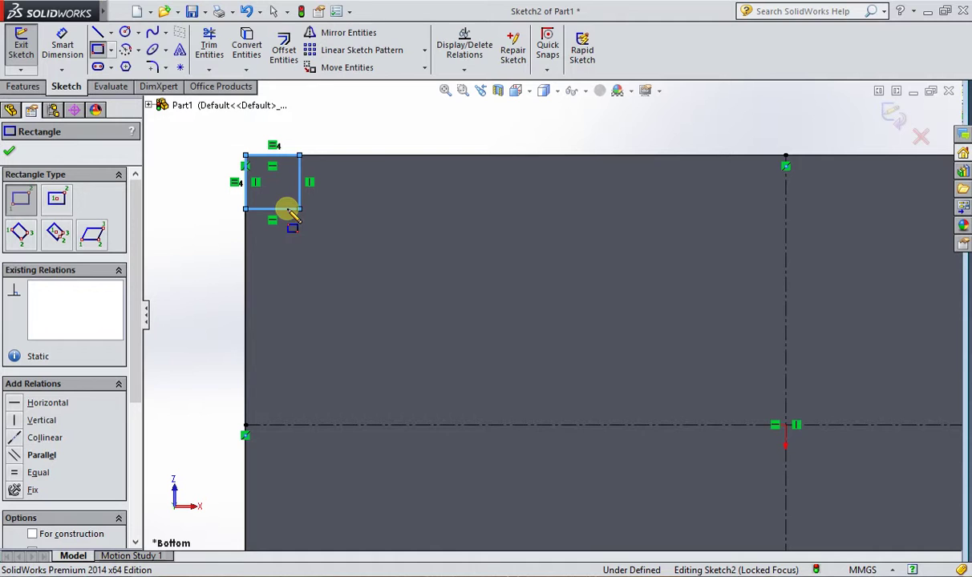
# - Start a blind boss extrusion of the 5 mm corner square from the plate's bottom face
pyautogui.rightClick(393, 113)
pyautogui.click(405, 118)
pyautogui.scroll(5, 456, 235)
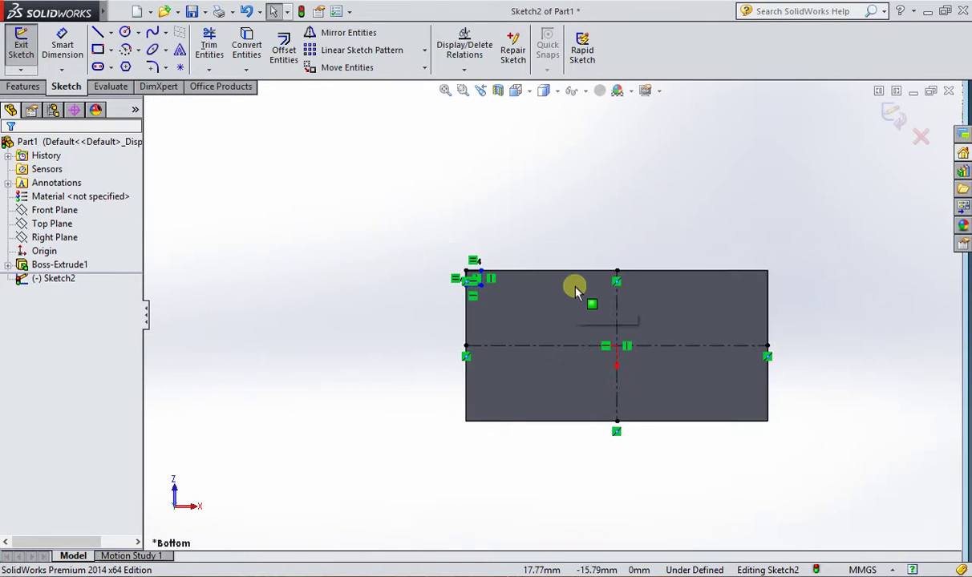
pyautogui.moveTo(650, 268)
pyautogui.mouseDown(button='middle')
pyautogui.moveTo(636, 336)
pyautogui.moveTo(640, 434)
pyautogui.moveTo(504, 315)
pyautogui.mouseUp(button='middle')
pyautogui.scroll(-2, 554, 281)
pyautogui.rightClick(566, 225)
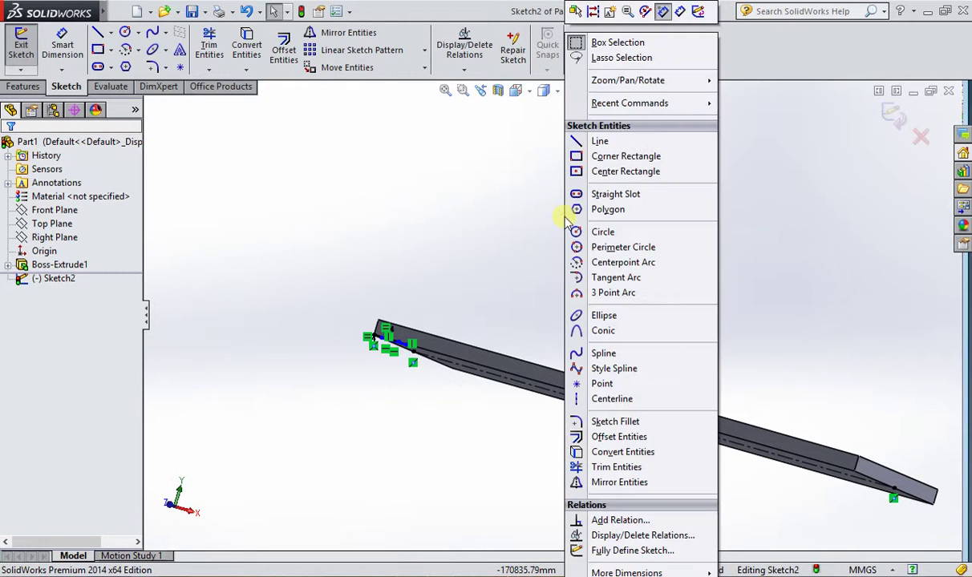
pyautogui.click(460, 221)
pyautogui.moveTo(461, 279)
pyautogui.mouseDown(button='middle')
pyautogui.moveTo(522, 278)
pyautogui.moveTo(519, 253)
pyautogui.moveTo(577, 256)
pyautogui.moveTo(596, 238)
pyautogui.moveTo(578, 282)
pyautogui.moveTo(546, 269)
pyautogui.mouseUp(button='middle')
pyautogui.rightClick(550, 280)
pyautogui.click(516, 232)
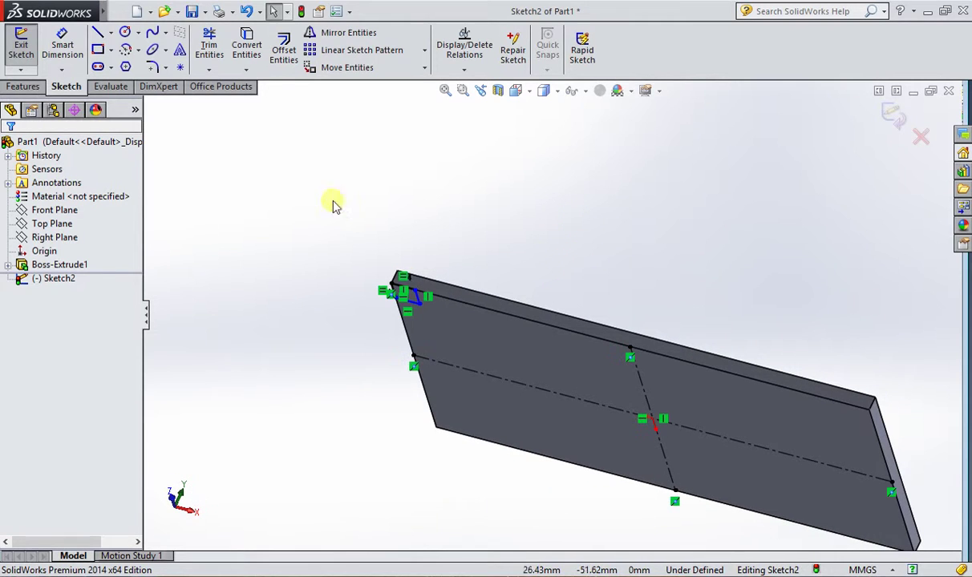
pyautogui.click(23, 87)
pyautogui.click(32, 50)
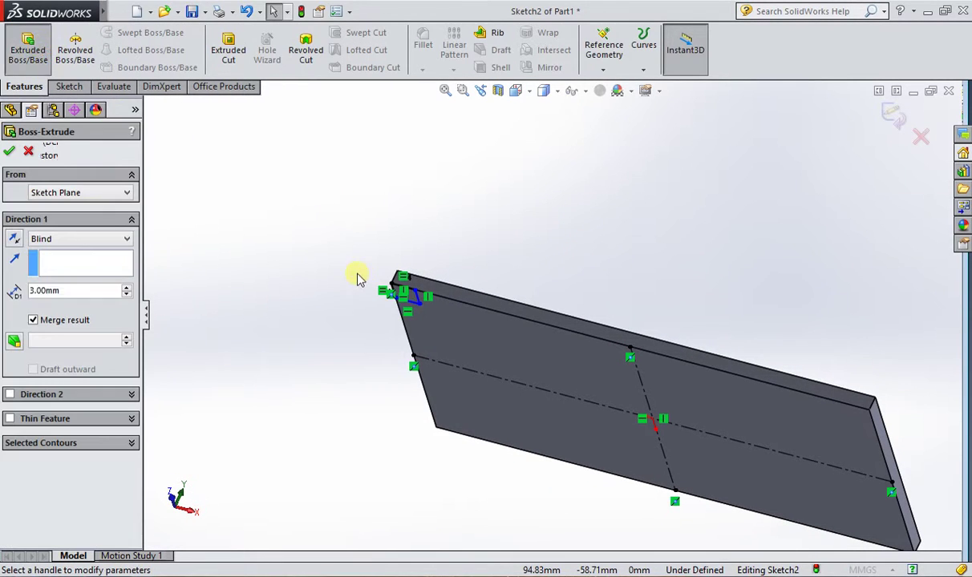
pyautogui.scroll(-4, 422, 309)
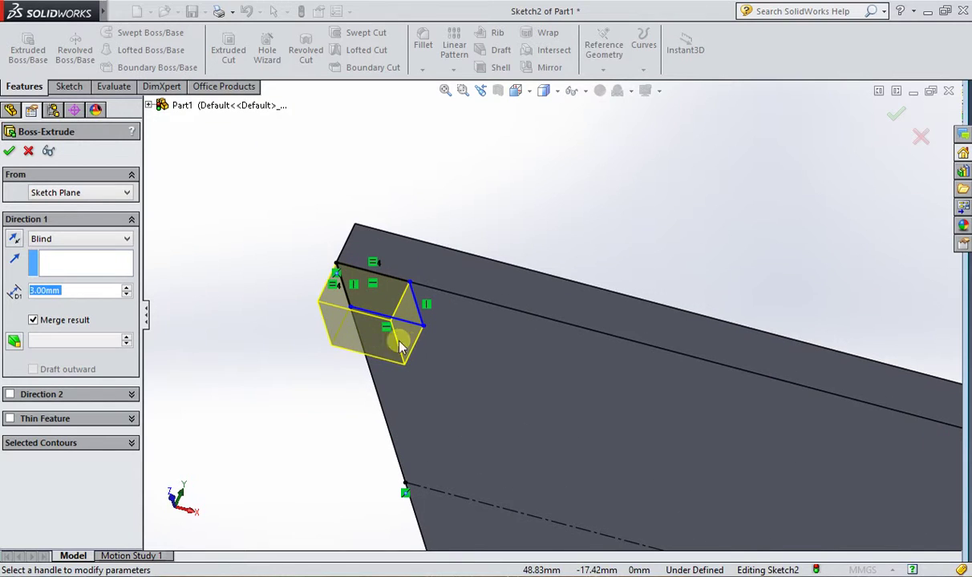
pyautogui.scroll(2, 407, 348)
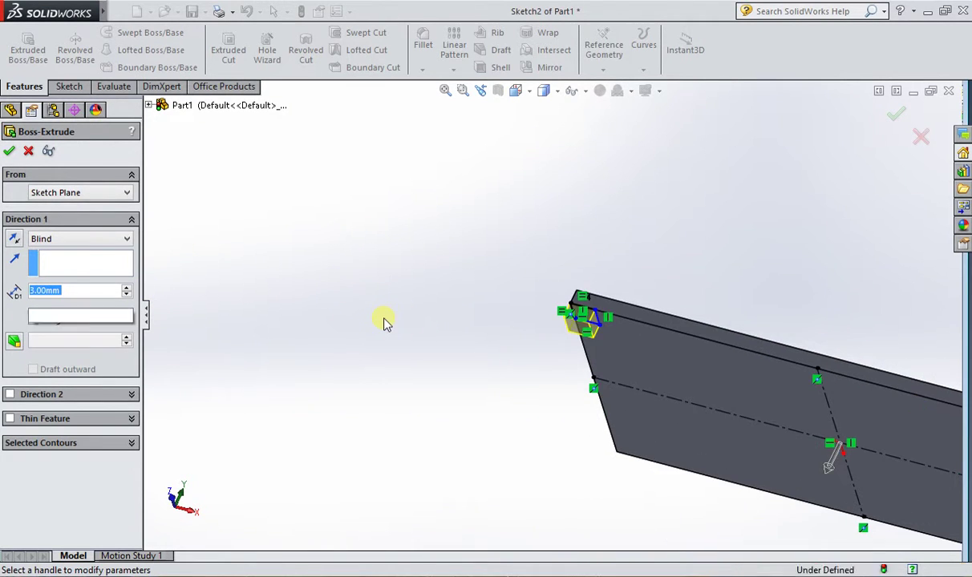
# - Try depths of 7 mm and 70 mm for the corner square's boss extrusion
pyautogui.write('7.0')
pyautogui.press('BackSpace')
pyautogui.press('Return')
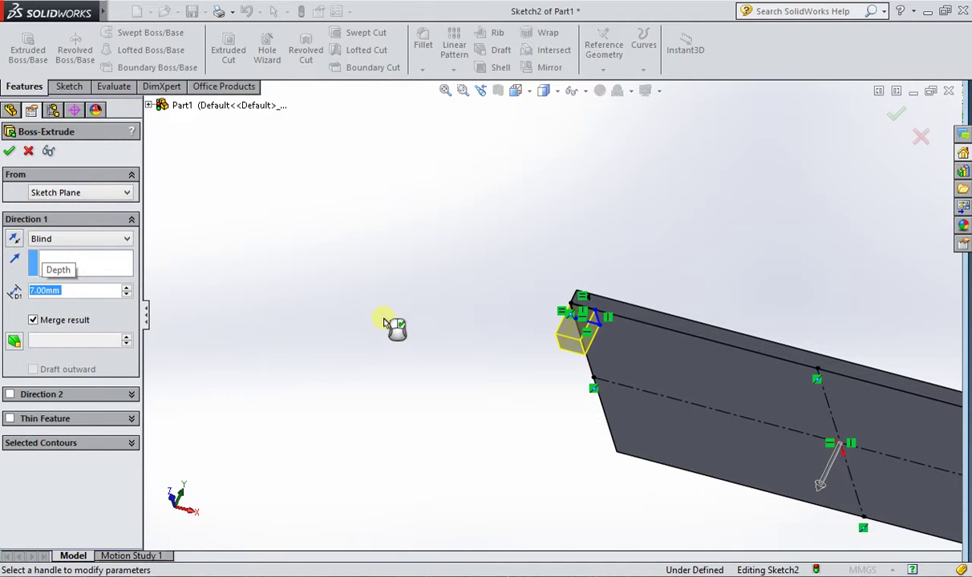
pyautogui.write('7')
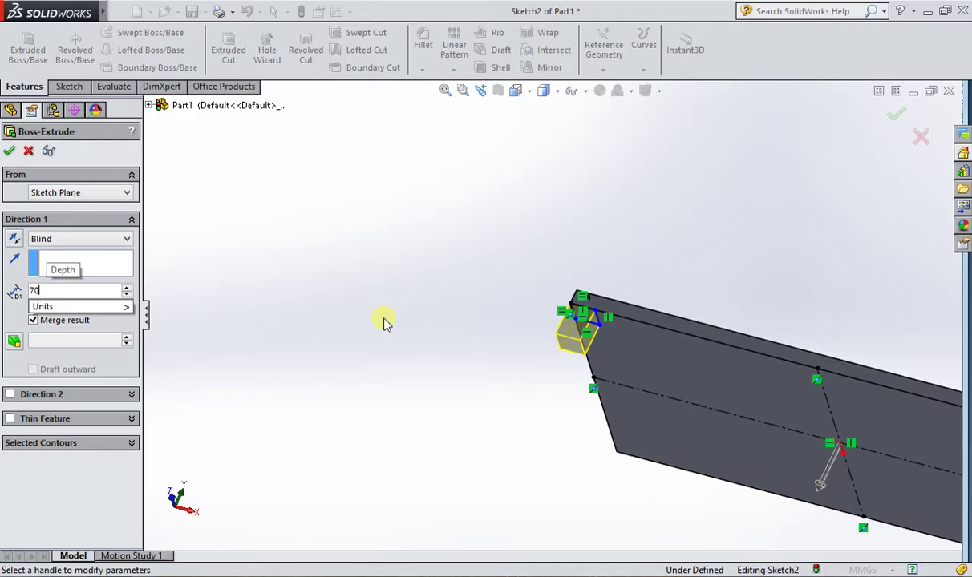
pyautogui.write('0')
pyautogui.press('Return')
pyautogui.scroll(2, 530, 385)
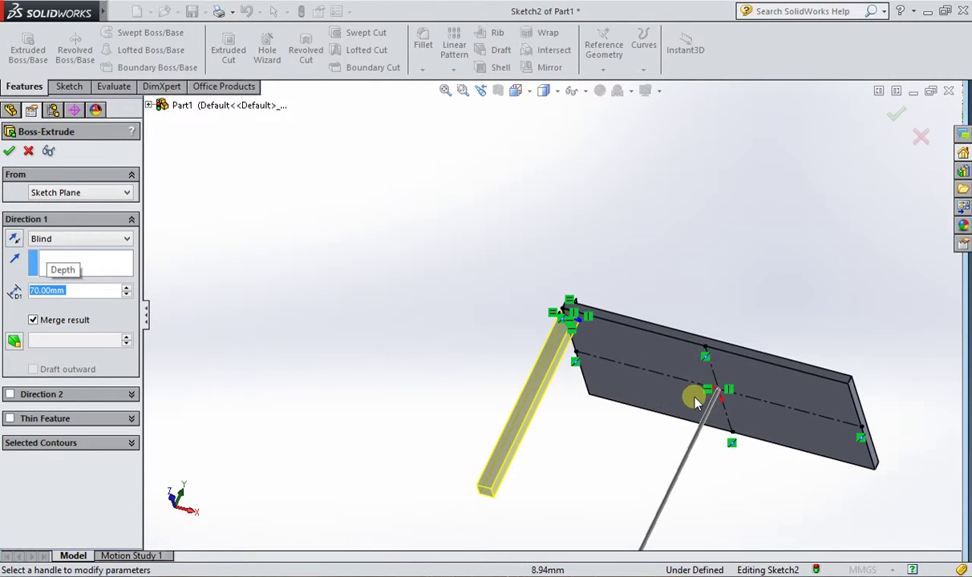
# - Set the corner square's extrusion depth to 40 mm and complete the leg
pyautogui.write('40')
pyautogui.press('Return')
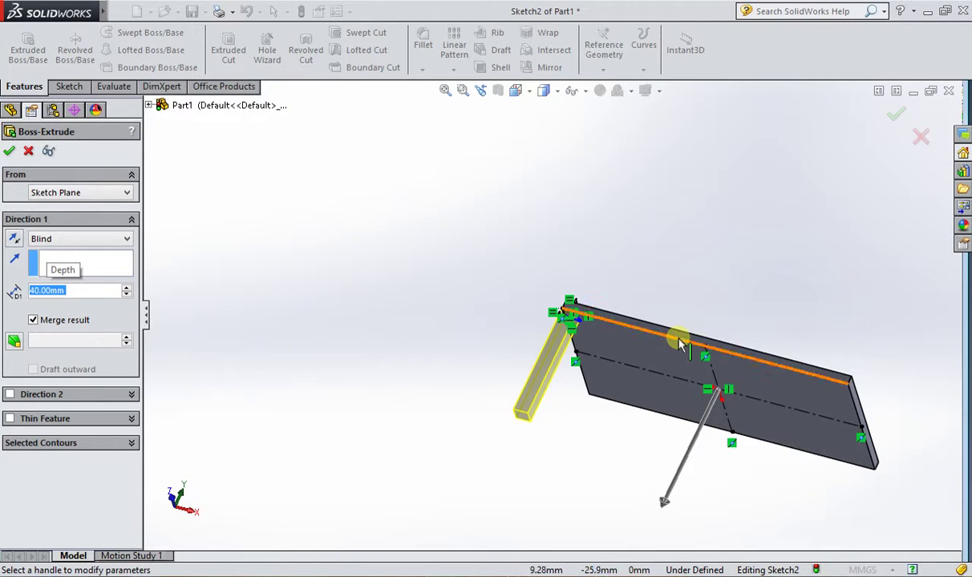
pyautogui.scroll(-3, 679, 343)
pyautogui.click(9, 151)
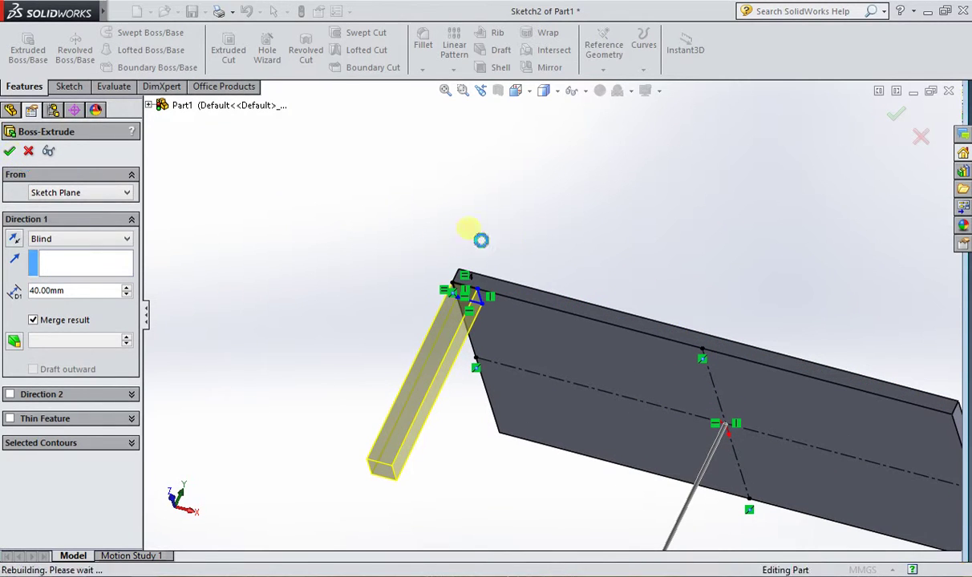
pyautogui.click(584, 237)
# - Examine the plate and its corner leg from several angles, including the front and bottom views
pyautogui.scroll(3, 614, 226)
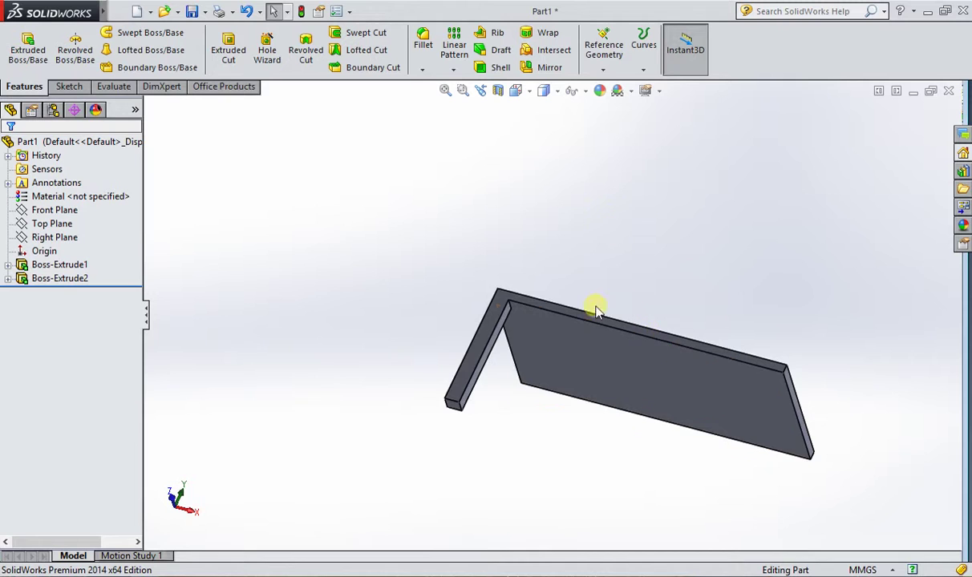
pyautogui.scroll(-5, 603, 348)
pyautogui.moveTo(603, 347)
pyautogui.mouseDown(button='middle')
pyautogui.moveTo(636, 267)
pyautogui.moveTo(634, 362)
pyautogui.moveTo(662, 347)
pyautogui.moveTo(662, 413)
pyautogui.moveTo(639, 227)
pyautogui.mouseUp(button='middle')
pyautogui.scroll(-2, 639, 227)
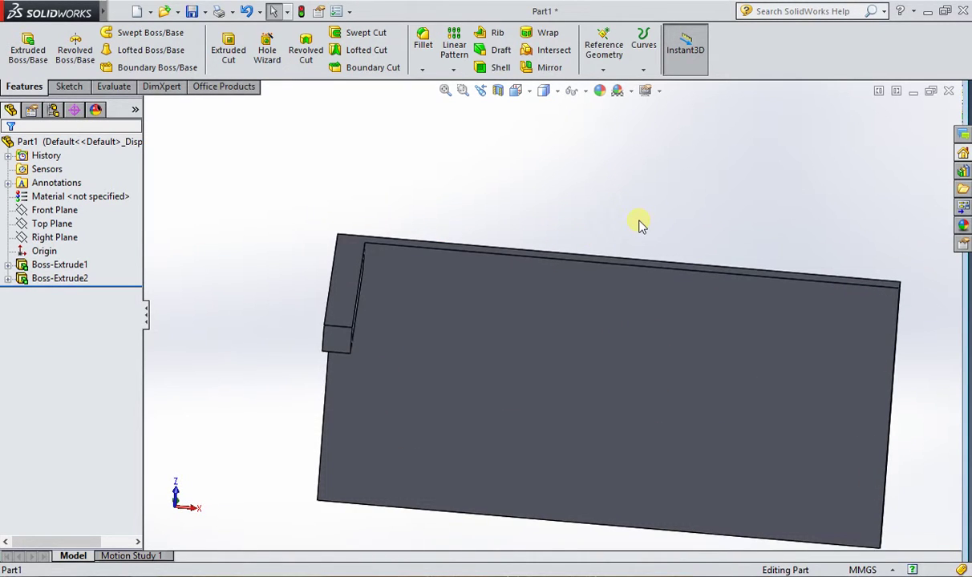
pyautogui.scroll(3, 607, 332)
pyautogui.moveTo(607, 332); pyautogui.dragTo(641, 322, button='middle')
pyautogui.scroll(-3, 646, 321)
pyautogui.scroll(2, 652, 337)
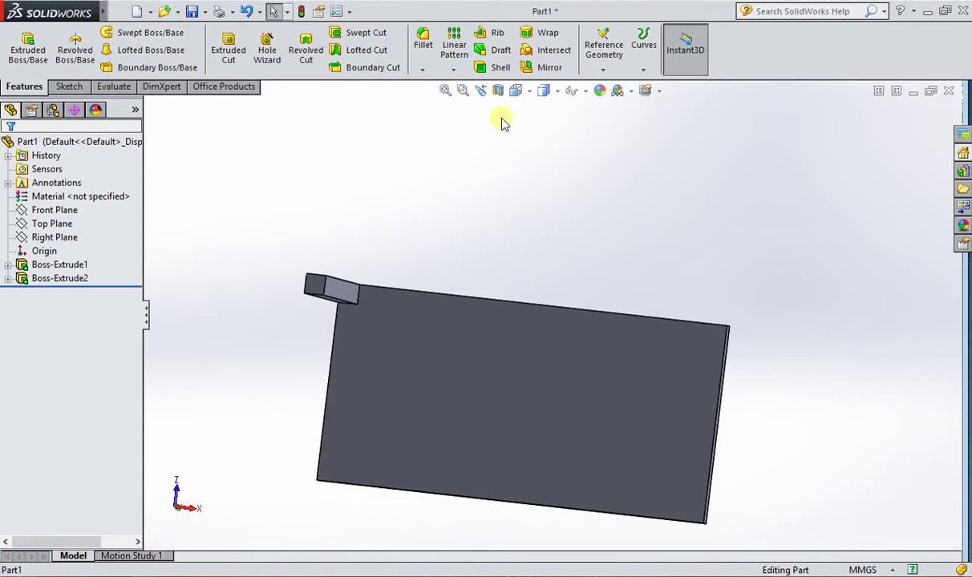
pyautogui.click(519, 92)
pyautogui.click(515, 138)
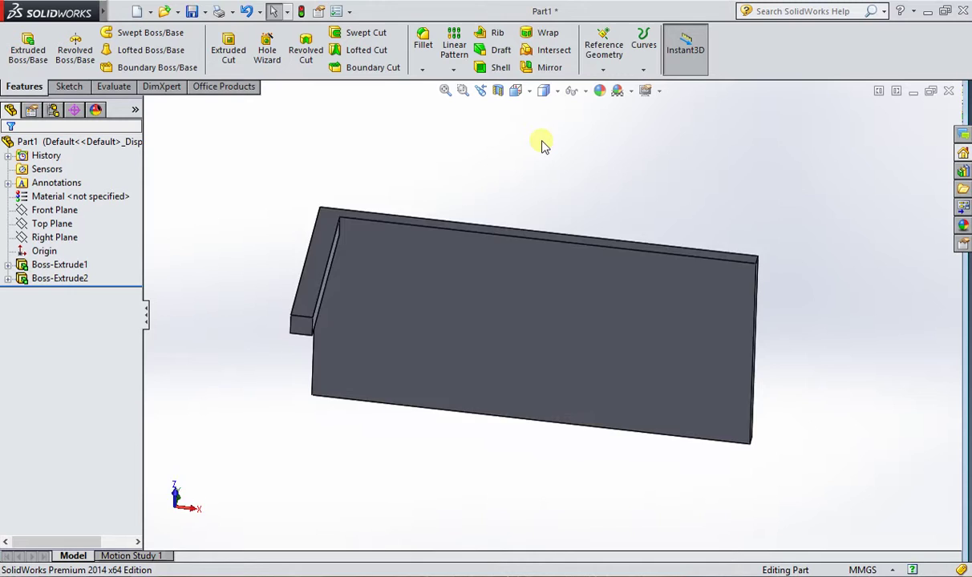
pyautogui.click(519, 92)
pyautogui.click(535, 156)
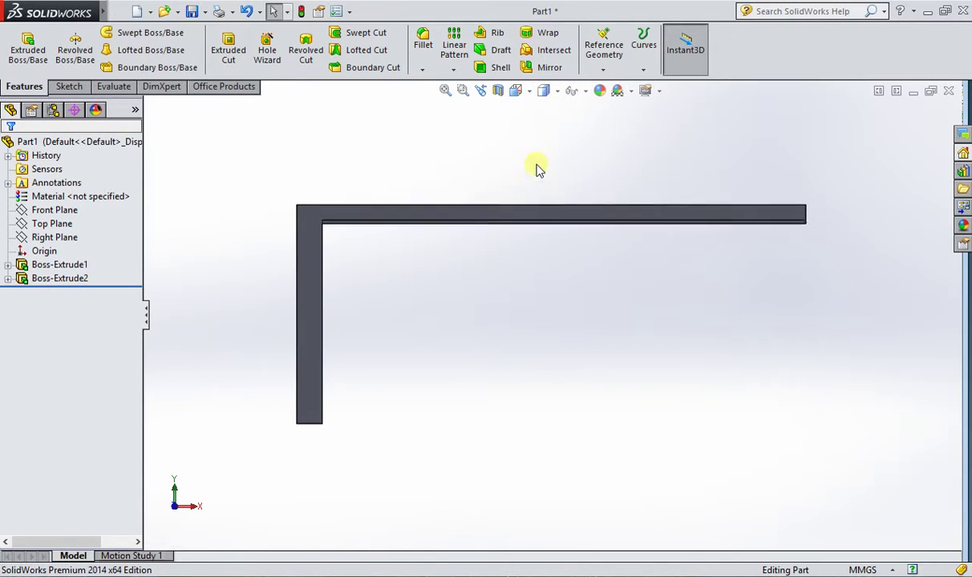
pyautogui.scroll(-1, 483, 240)
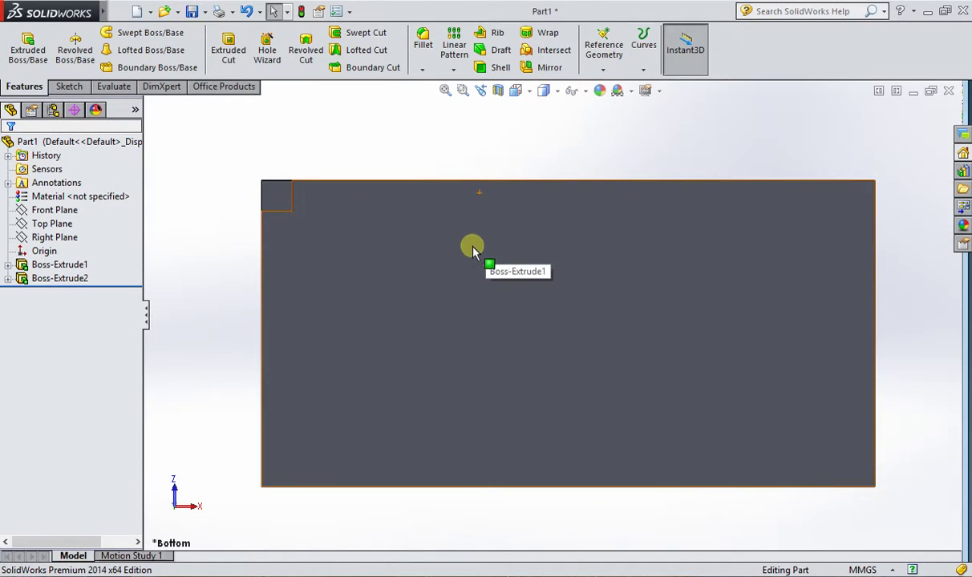
# - Open the sketch of the corner leg's extrusion for editing
pyautogui.click(64, 281)
pyautogui.rightClick(65, 287)
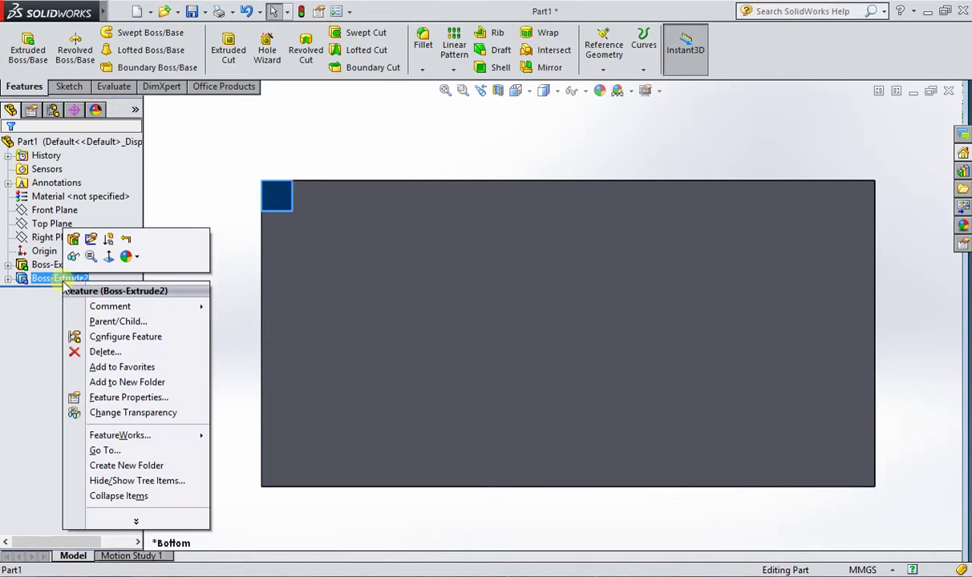
pyautogui.click(90, 241)
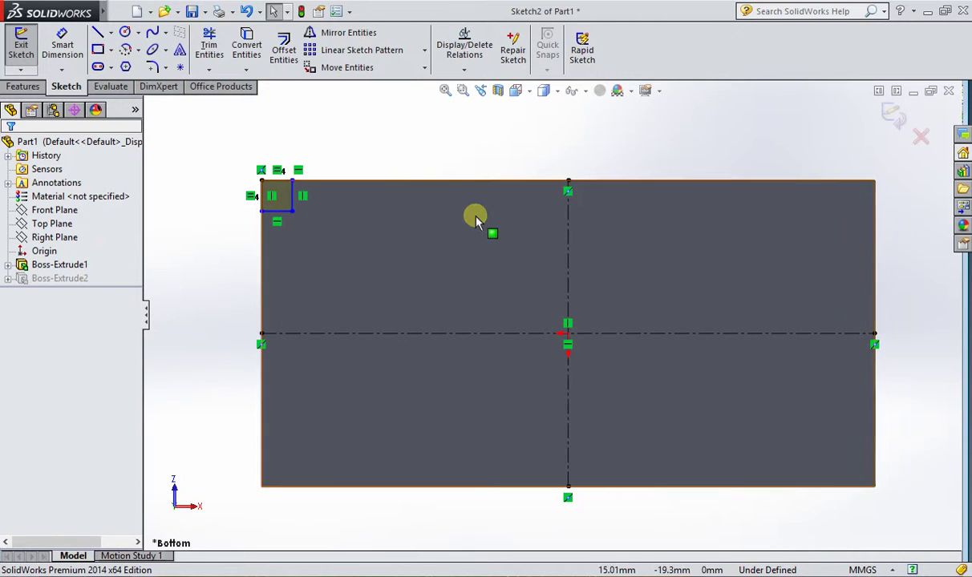
pyautogui.scroll(-3, 299, 207)
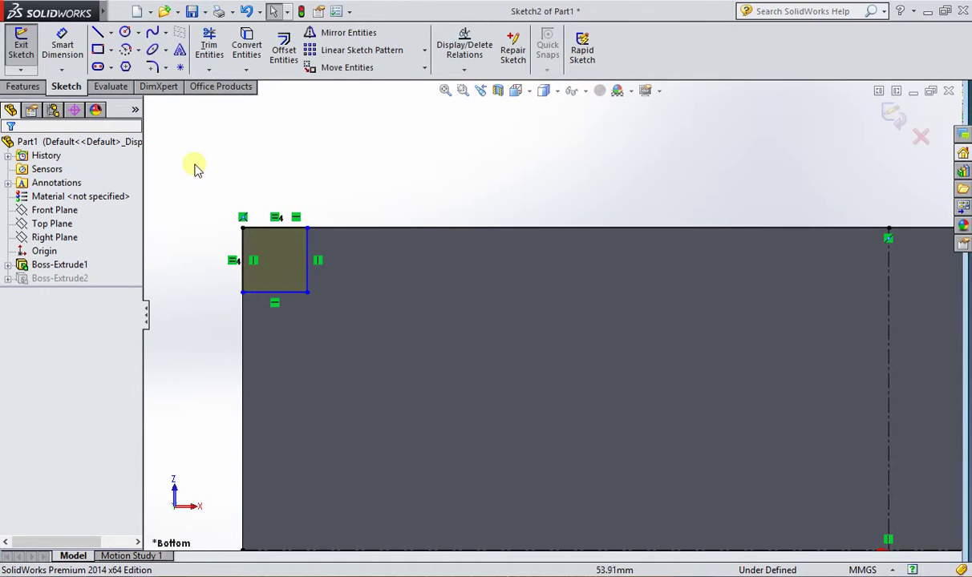
# - Mirror the four lines of the corner square about the vertical centerline, keeping the original as a copy
pyautogui.click(329, 34)
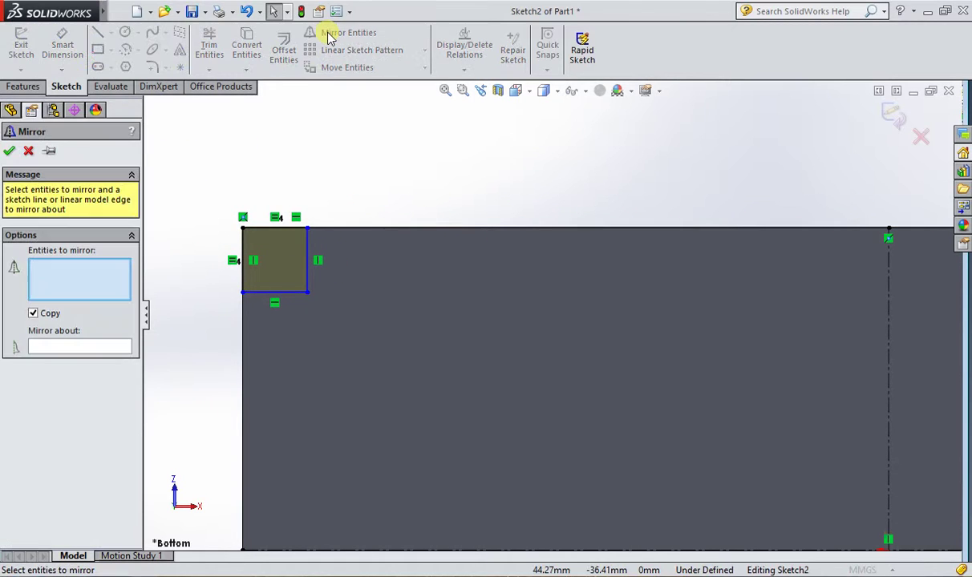
pyautogui.click(307, 252)
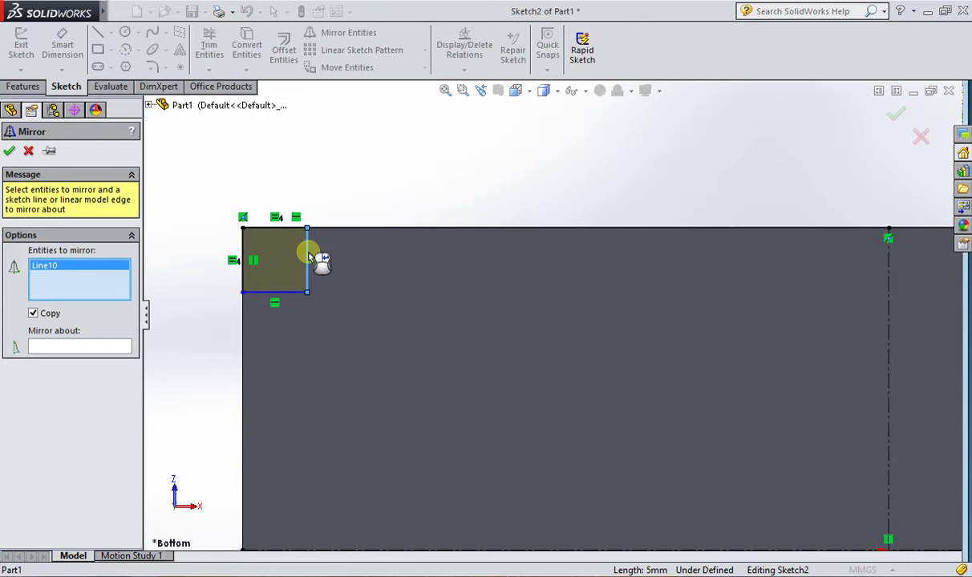
pyautogui.click(242, 251)
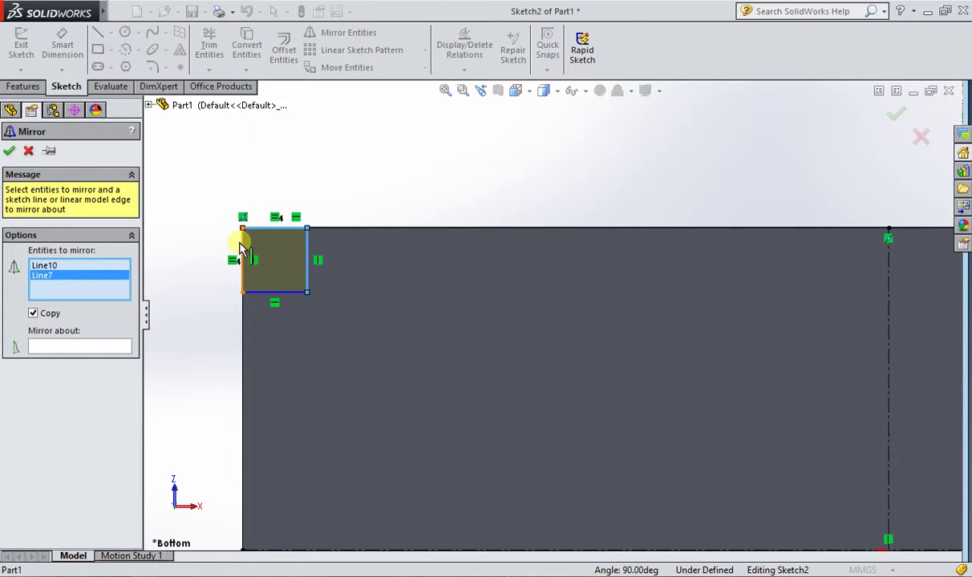
pyautogui.click(267, 283)
pyautogui.click(270, 292)
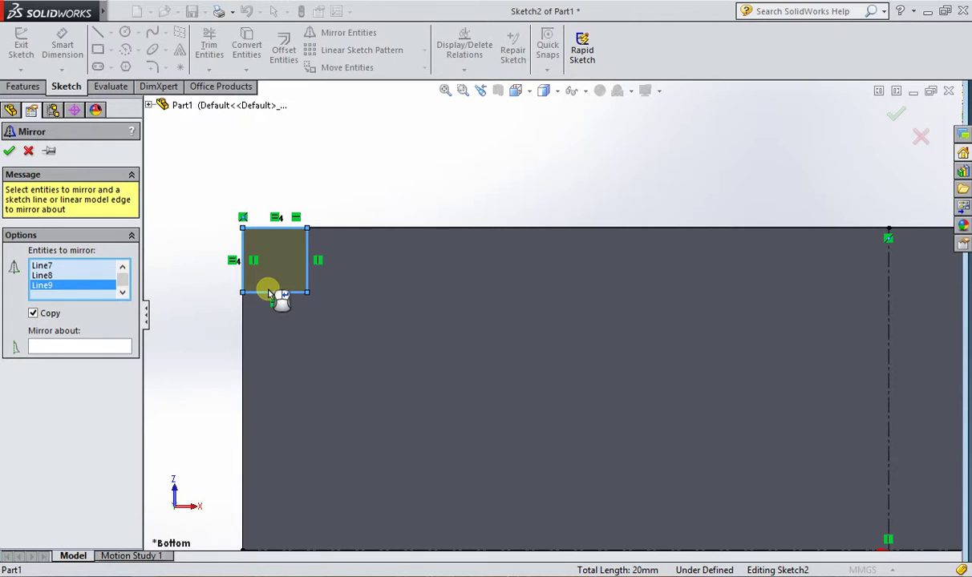
pyautogui.click(71, 347)
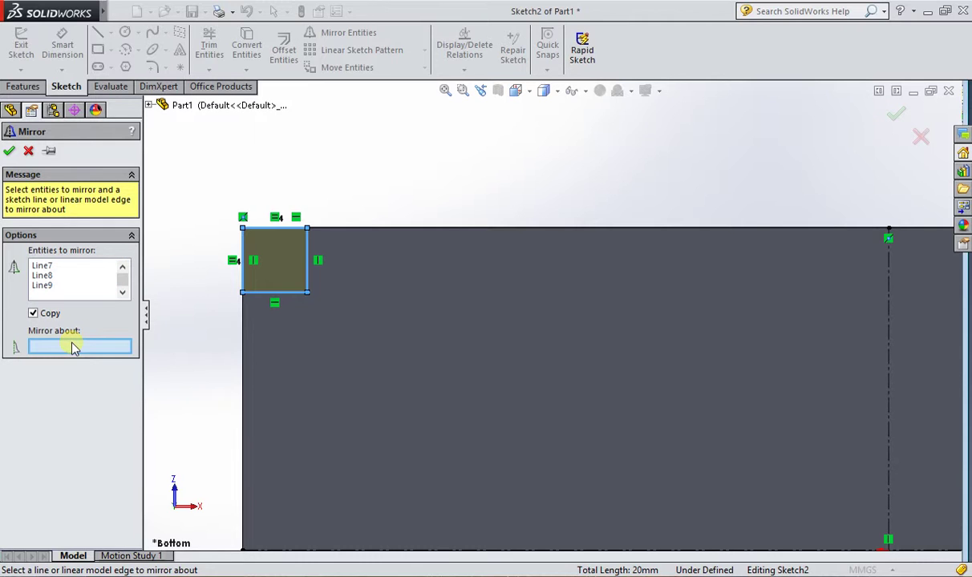
pyautogui.scroll(2, 394, 387)
pyautogui.scroll(1, 748, 351)
pyautogui.click(748, 353)
pyautogui.scroll(3, 776, 404)
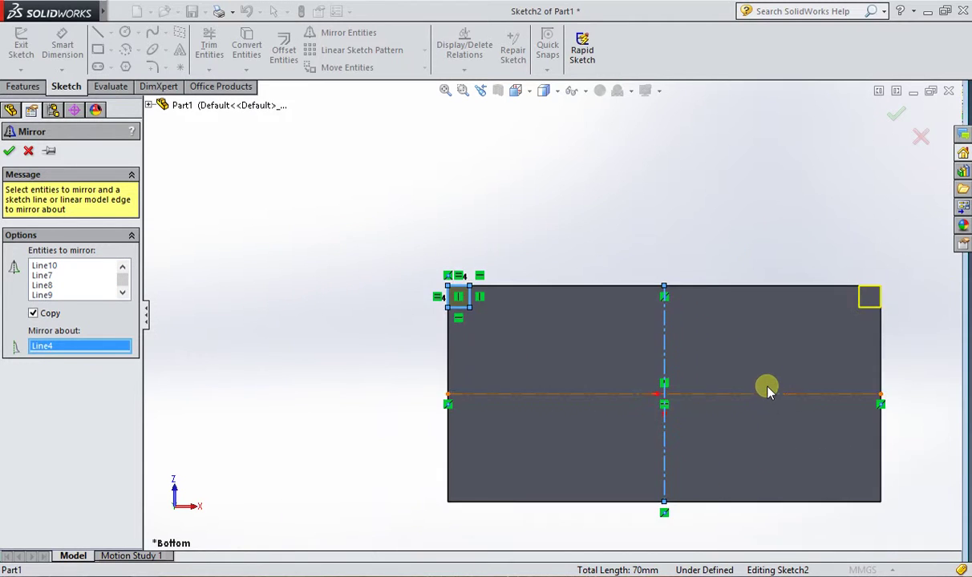
pyautogui.scroll(-2, 770, 393)
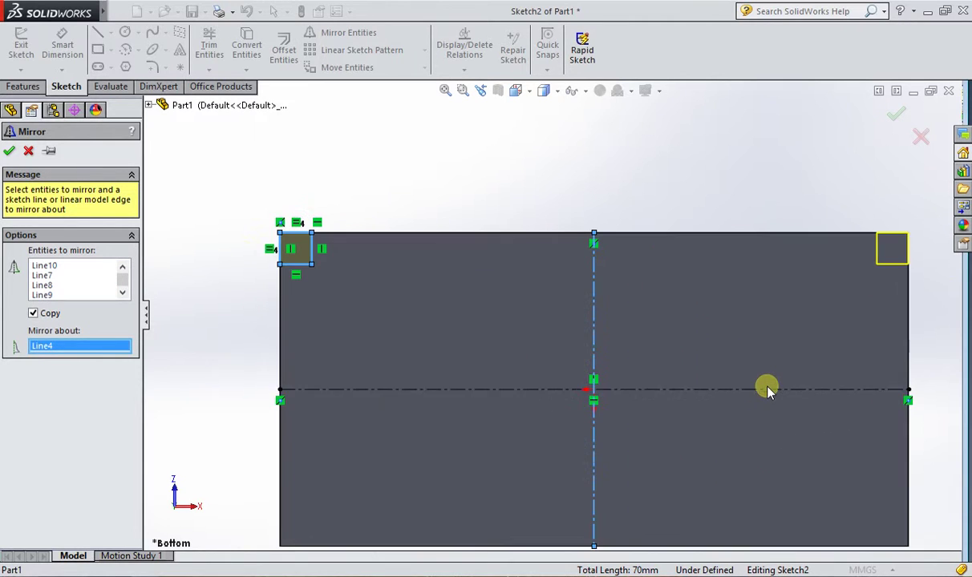
pyautogui.click(9, 153)
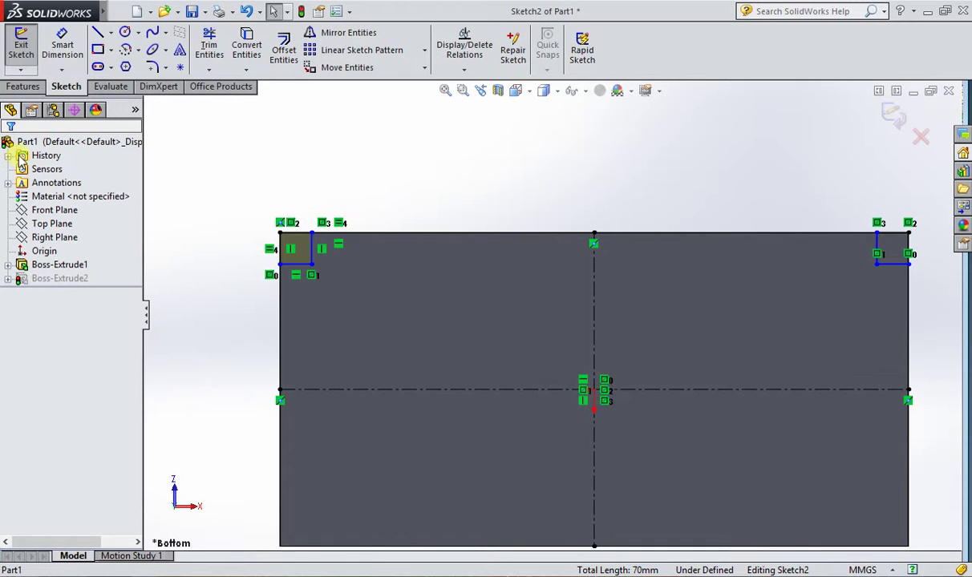
# - Mirror the lines of both upper corner squares about the horizontal centerline to place squares at the two lower corners
pyautogui.click(325, 32)
pyautogui.click(308, 235)
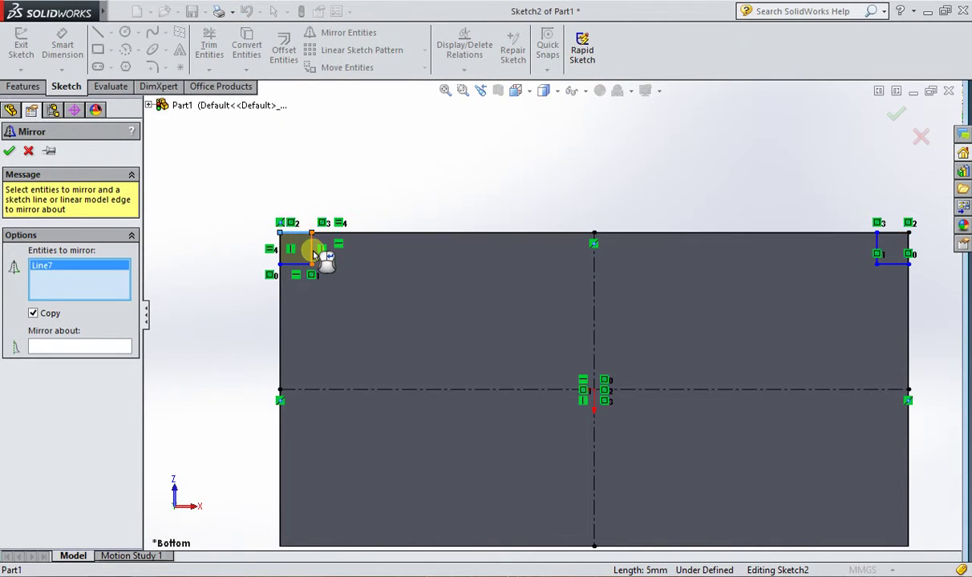
pyautogui.click(311, 253)
pyautogui.click(295, 264)
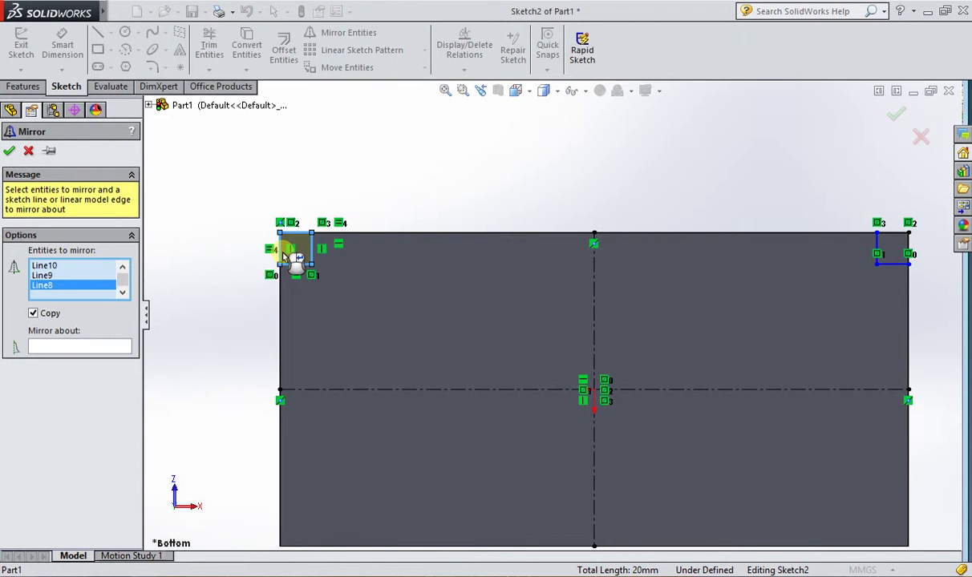
pyautogui.click(889, 262)
pyautogui.click(878, 245)
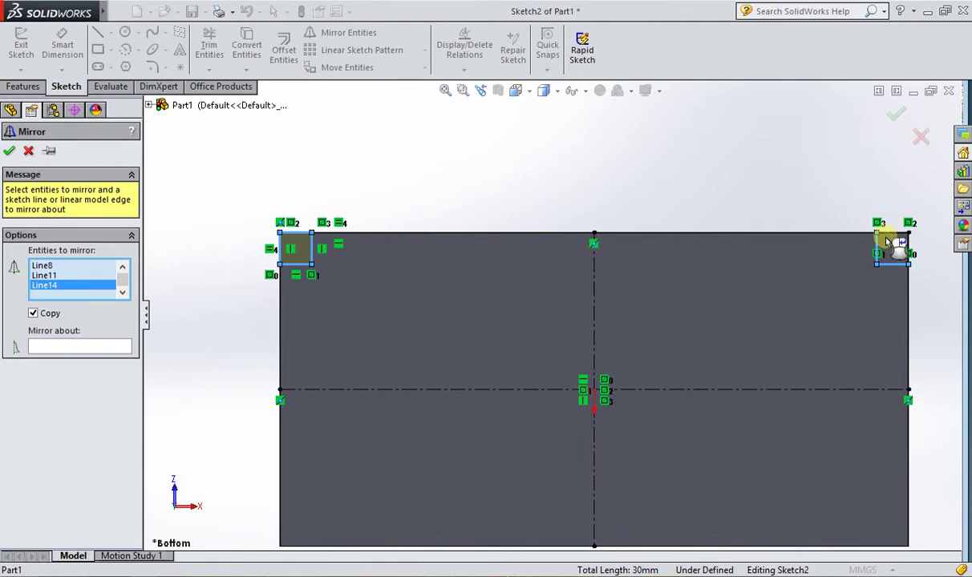
pyautogui.click(910, 243)
pyautogui.click(893, 233)
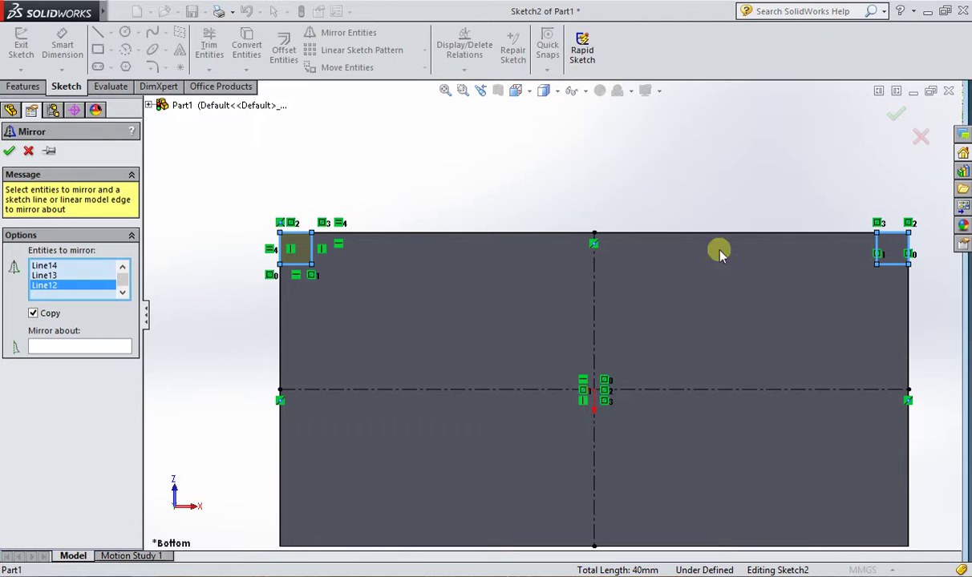
pyautogui.click(105, 346)
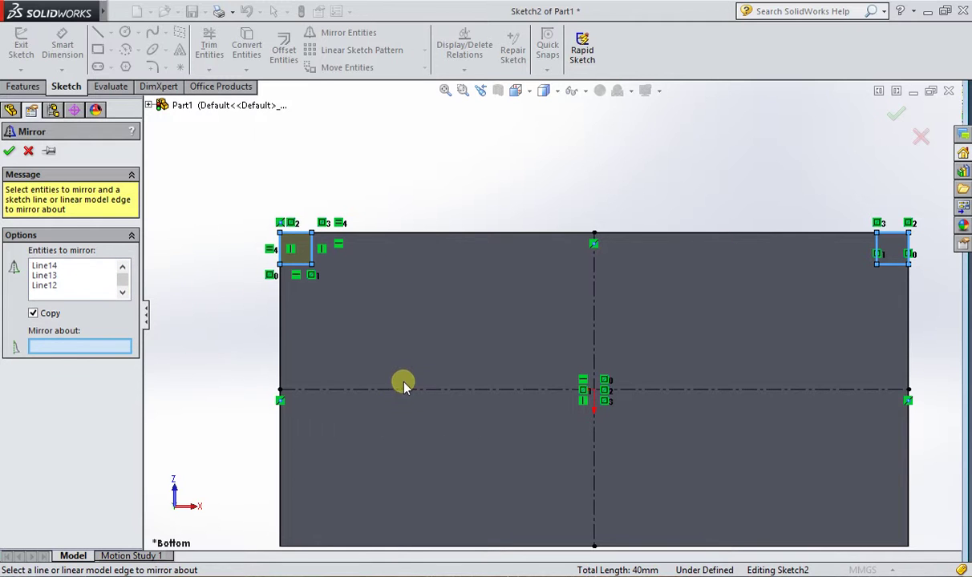
pyautogui.click(403, 390)
pyautogui.scroll(3, 577, 428)
pyautogui.scroll(-3, 530, 393)
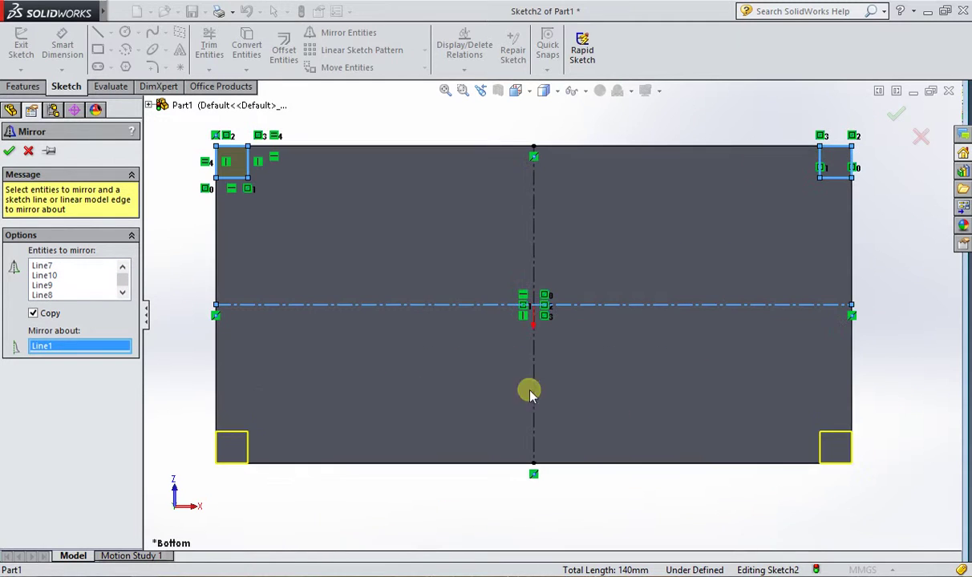
pyautogui.click(9, 151)
pyautogui.scroll(3, 347, 332)
pyautogui.moveTo(620, 151)
pyautogui.mouseDown(button='middle')
pyautogui.moveTo(591, 267)
pyautogui.moveTo(592, 308)
pyautogui.moveTo(569, 319)
pyautogui.moveTo(538, 287)
pyautogui.mouseUp(button='middle')
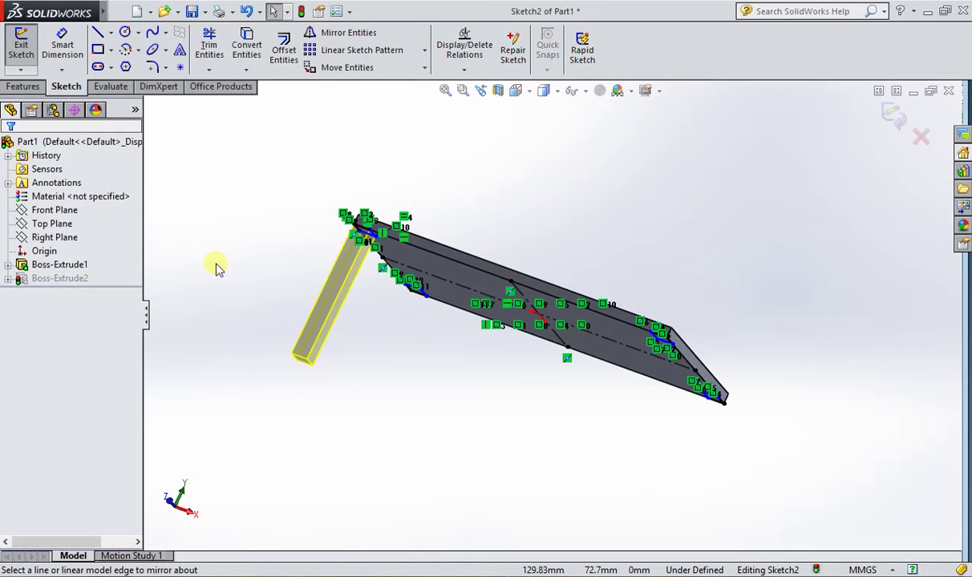
# - Exit the edited leg sketch and rebuild the part so all four corner legs are extruded
pyautogui.click(48, 278)
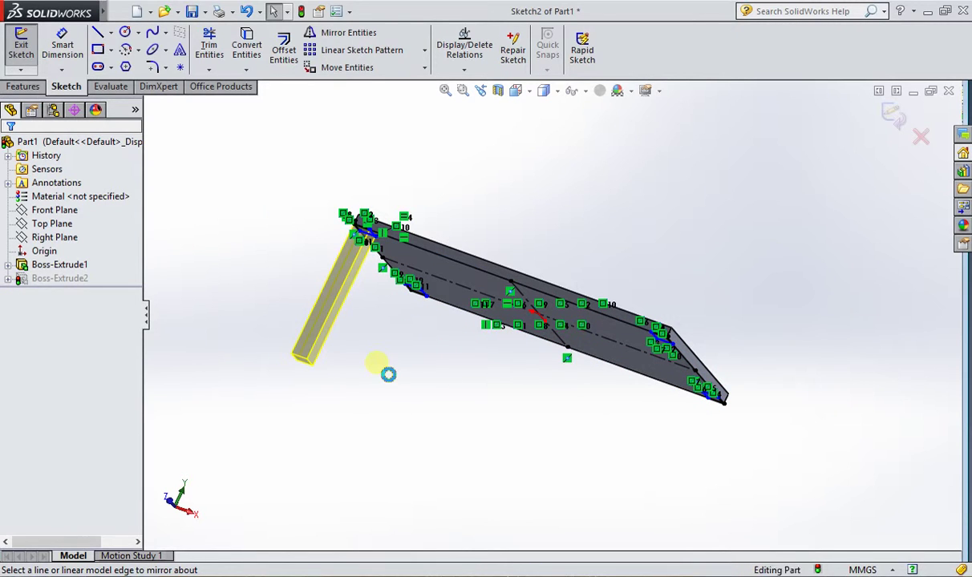
pyautogui.hotkey('ctrl', 'b')
pyautogui.scroll(3, 474, 377)
pyautogui.moveTo(462, 369); pyautogui.dragTo(636, 395, button='middle')
pyautogui.scroll(-2, 607, 329)
pyautogui.moveTo(527, 298)
pyautogui.mouseDown(button='middle')
pyautogui.moveTo(595, 329)
pyautogui.moveTo(560, 321)
pyautogui.moveTo(604, 380)
pyautogui.moveTo(526, 283)
pyautogui.mouseUp(button='middle')
pyautogui.scroll(-2, 526, 283)
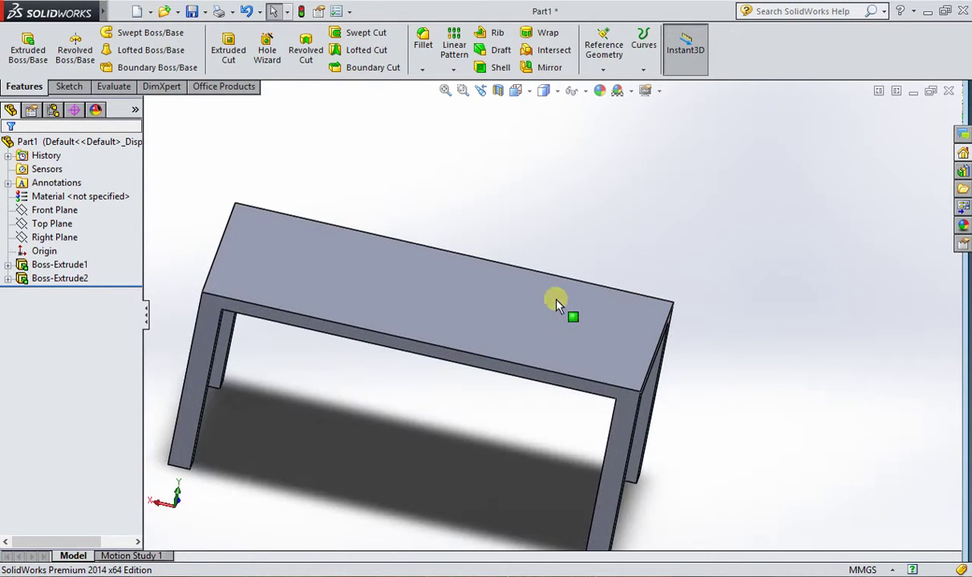
# - Sketch a 100 × 50 mm center rectangle on the plate's top face, from the origin to the plate's corner
pyautogui.click(517, 92)
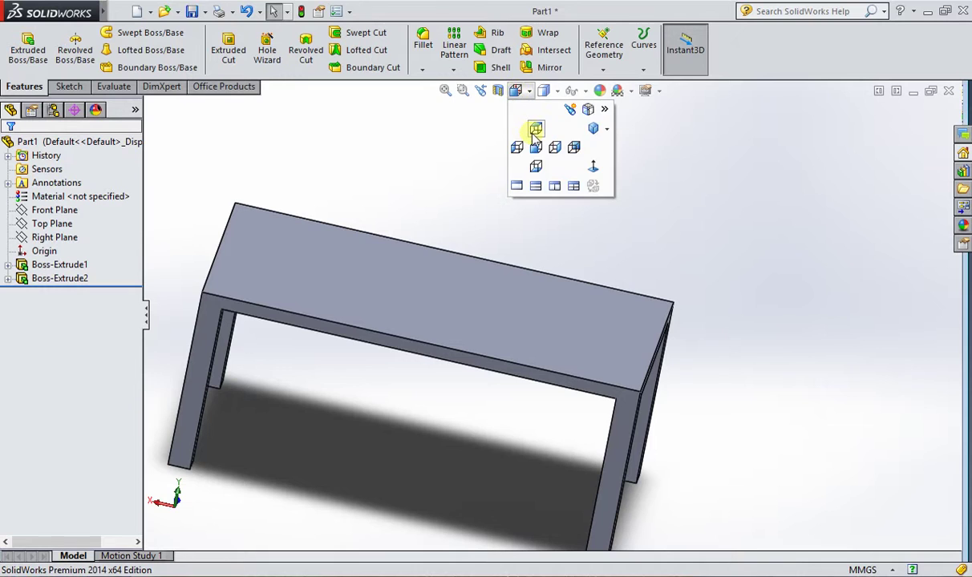
pyautogui.click(531, 116)
pyautogui.click(573, 311)
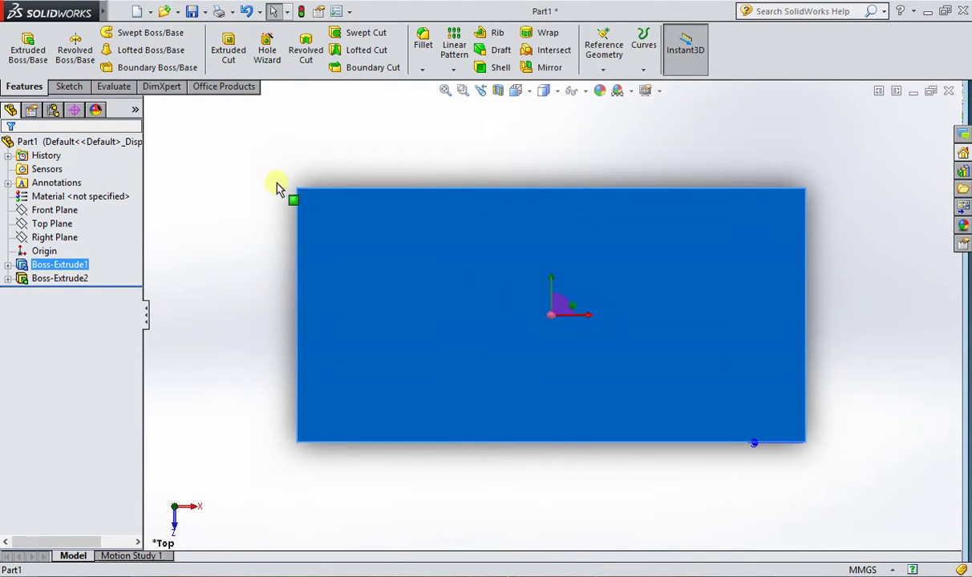
pyautogui.click(69, 86)
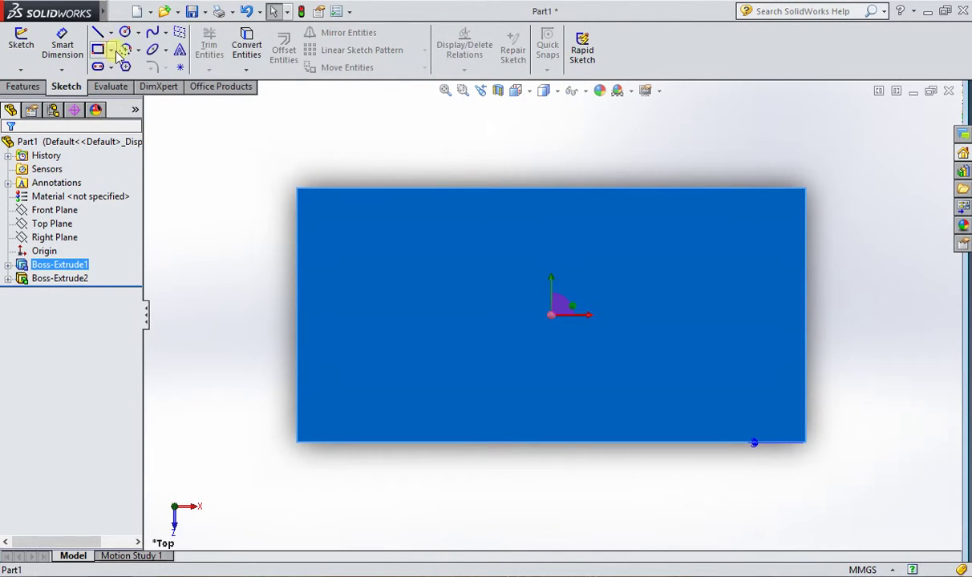
pyautogui.click(113, 51)
pyautogui.click(112, 80)
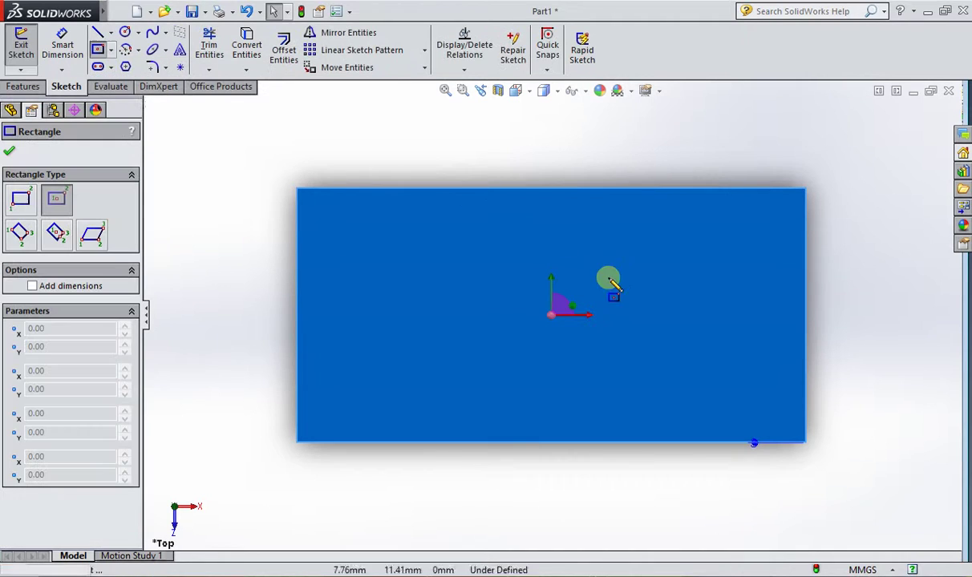
pyautogui.click(552, 317)
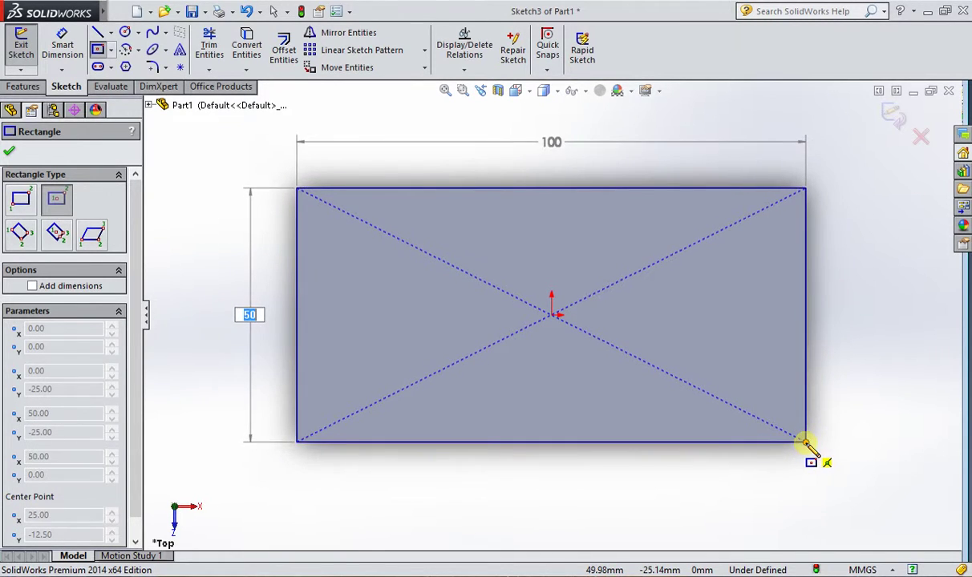
pyautogui.click(804, 442)
pyautogui.rightClick(653, 116)
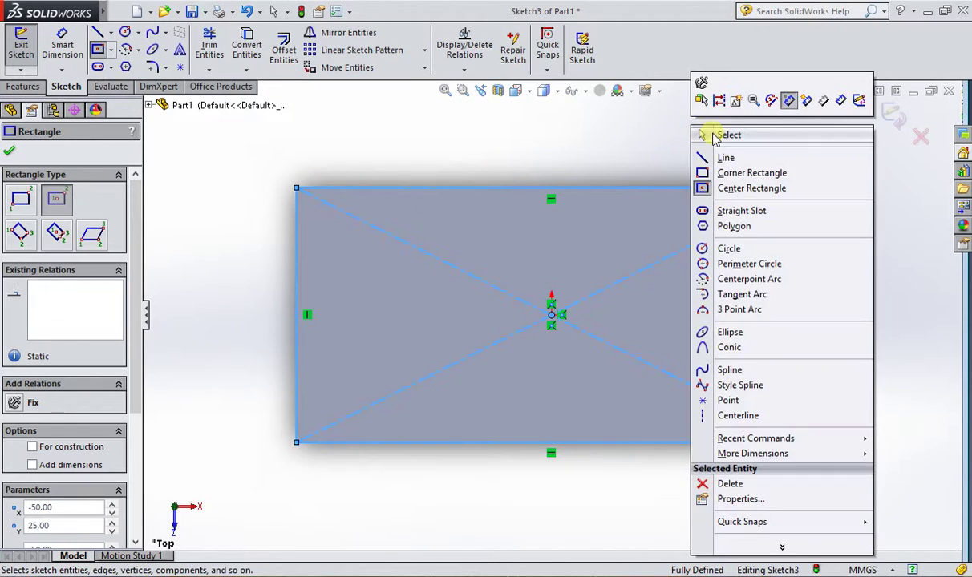
pyautogui.click(658, 135)
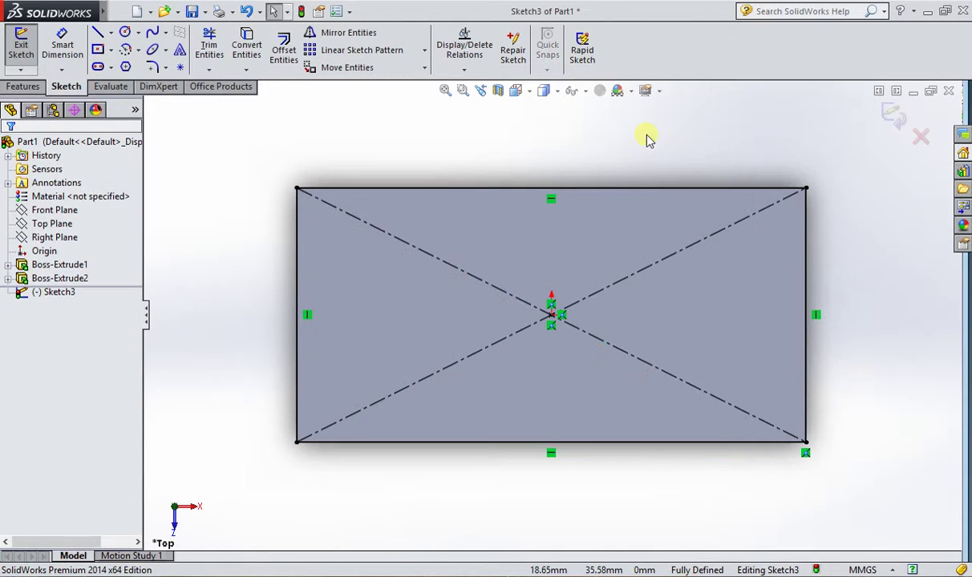
# - Offset the rectangle's full chain outward by 2 mm with a dimension
pyautogui.click(284, 48)
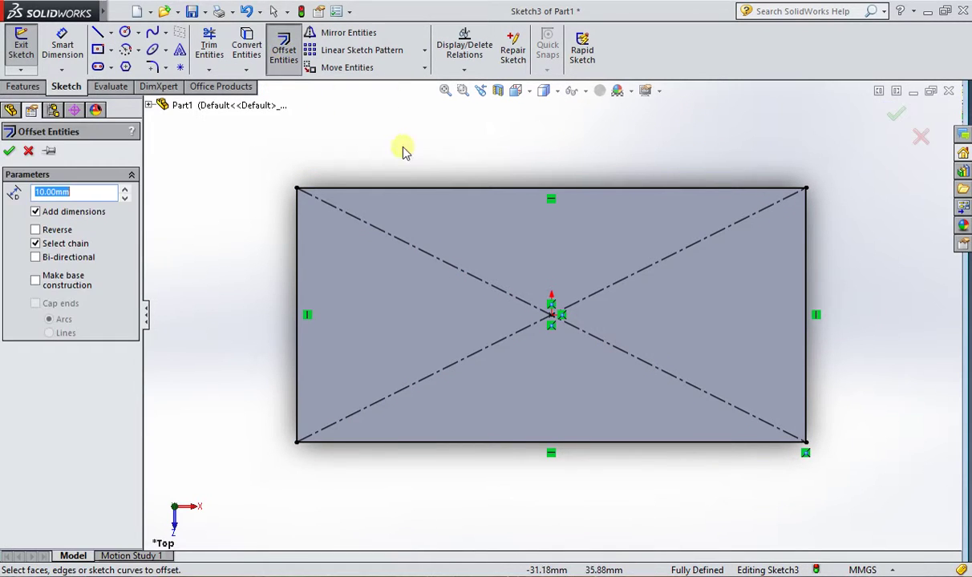
pyautogui.click(409, 188)
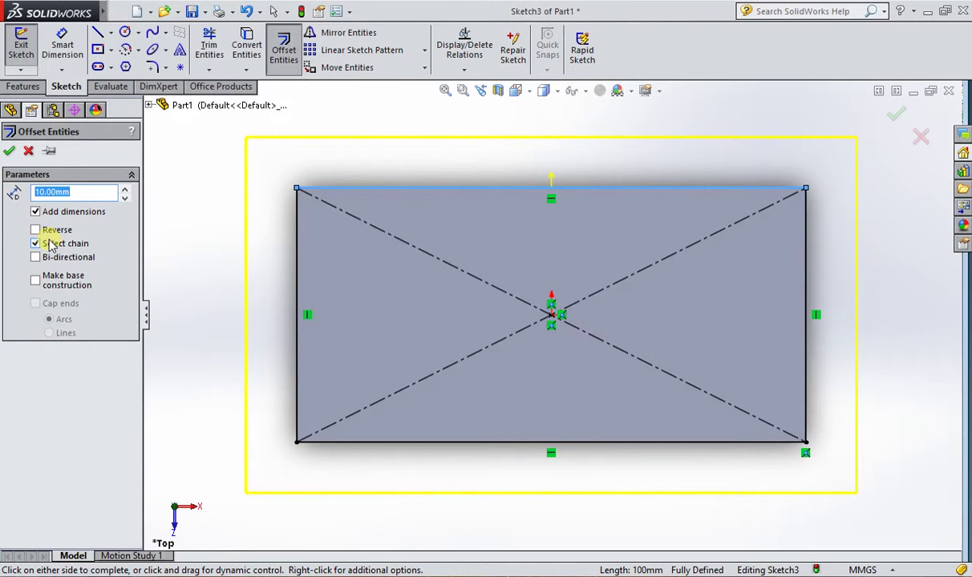
pyautogui.write('2')
pyautogui.press('Return')
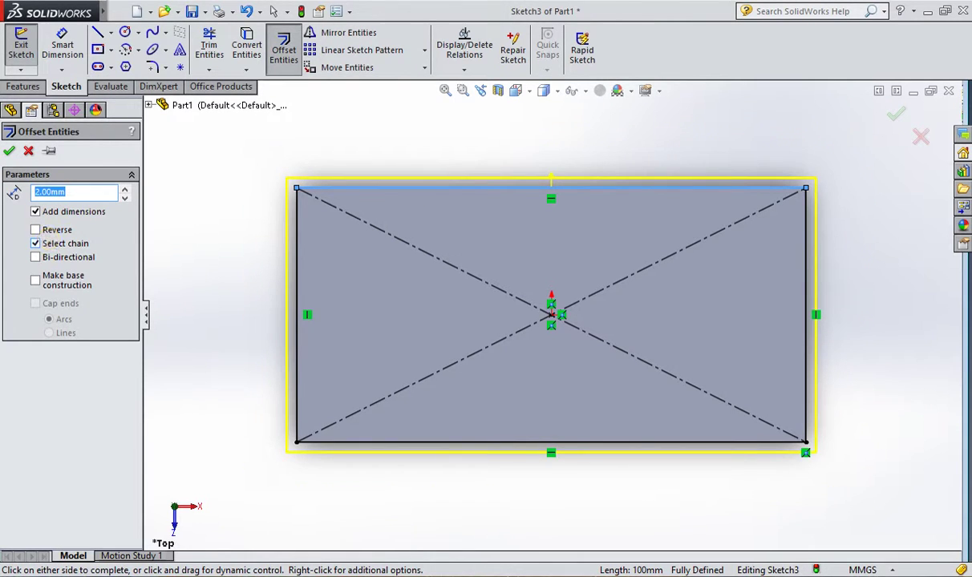
pyautogui.click(10, 153)
# - Try to extrude the band between the two rectangles upward as a 2 mm blind boss
pyautogui.moveTo(581, 251)
pyautogui.mouseDown(button='middle')
pyautogui.moveTo(600, 284)
pyautogui.moveTo(581, 87)
pyautogui.moveTo(644, 206)
pyautogui.moveTo(664, 219)
pyautogui.moveTo(655, 283)
pyautogui.moveTo(319, 201)
pyautogui.mouseUp(button='middle')
pyautogui.scroll(-2, 265, 164)
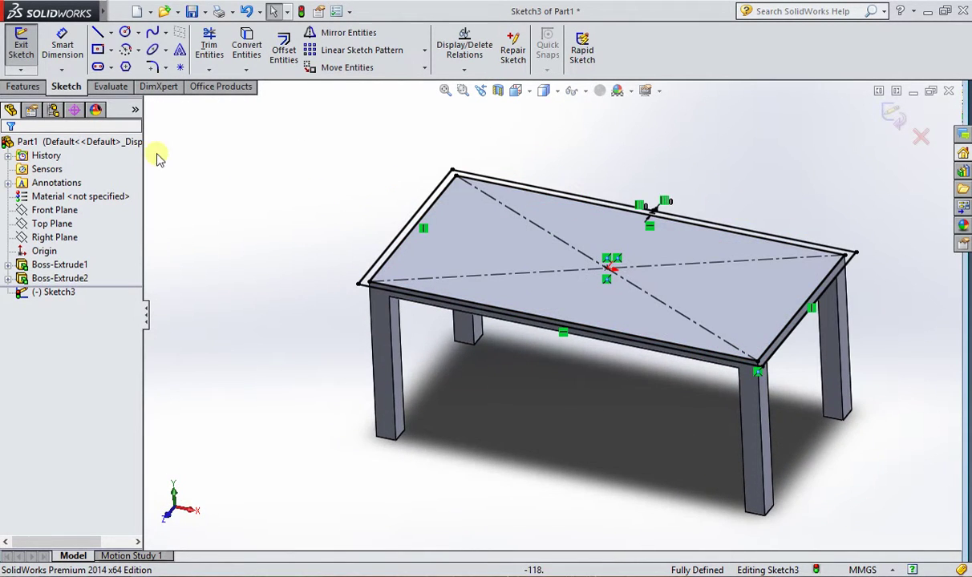
pyautogui.click(26, 86)
pyautogui.click(28, 49)
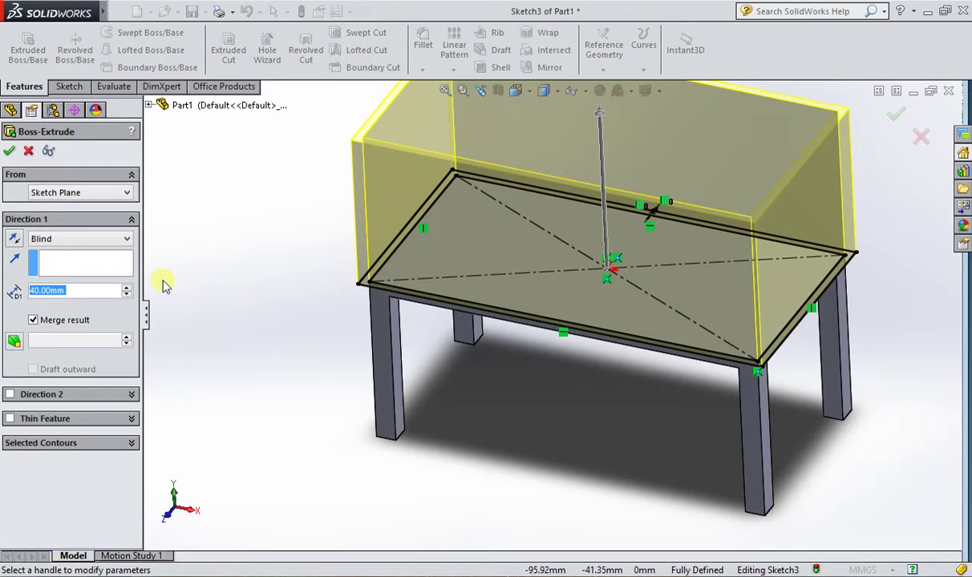
pyautogui.write('2')
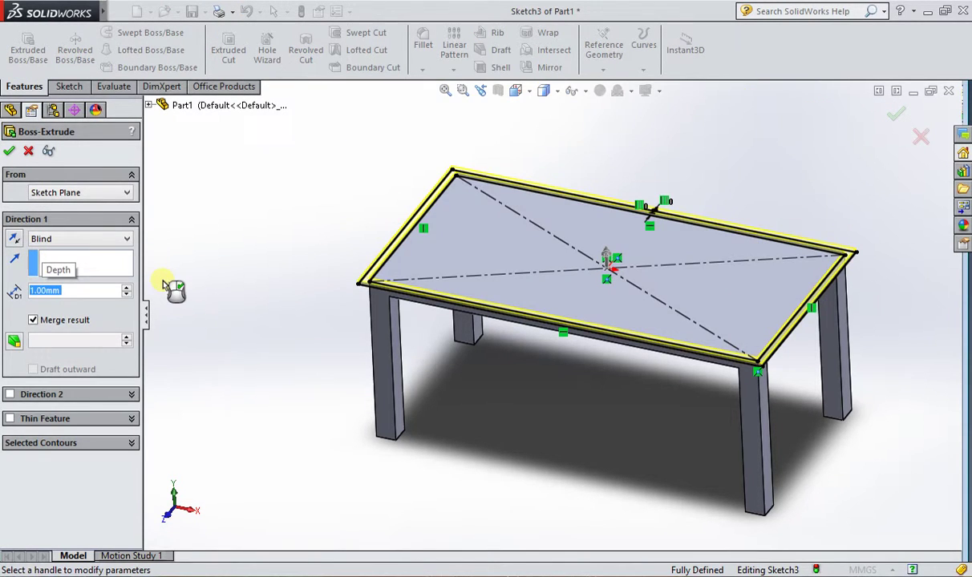
pyautogui.press('Return')
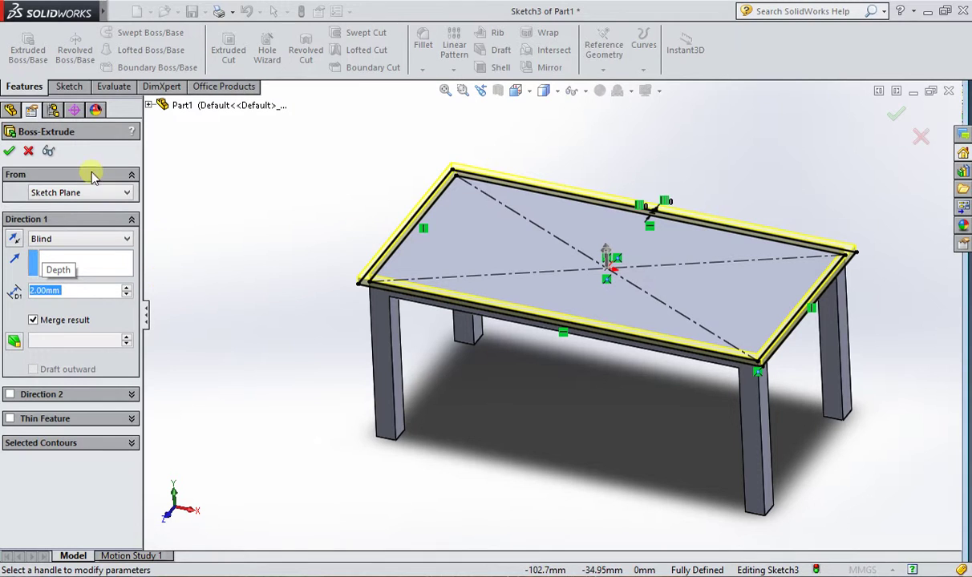
pyautogui.moveTo(706, 254); pyautogui.dragTo(804, 313, button='middle')
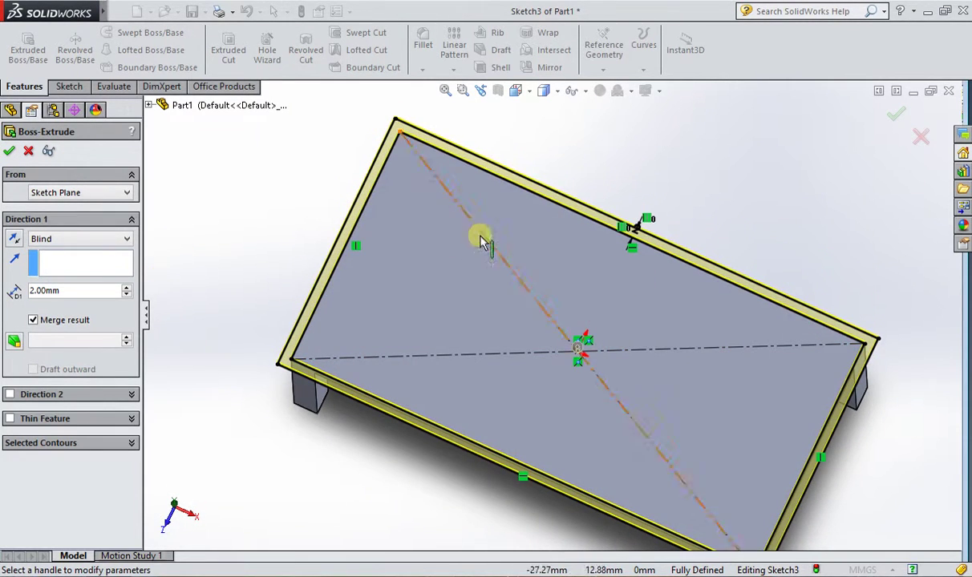
pyautogui.click(28, 150)
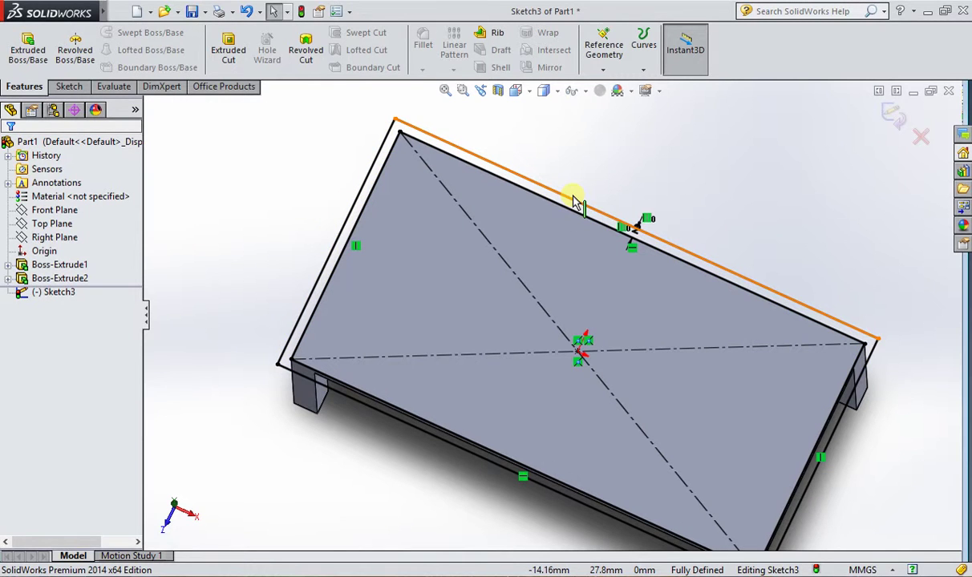
# - Undo the offset and the center rectangle, and leave the empty sketch
pyautogui.click(574, 202)
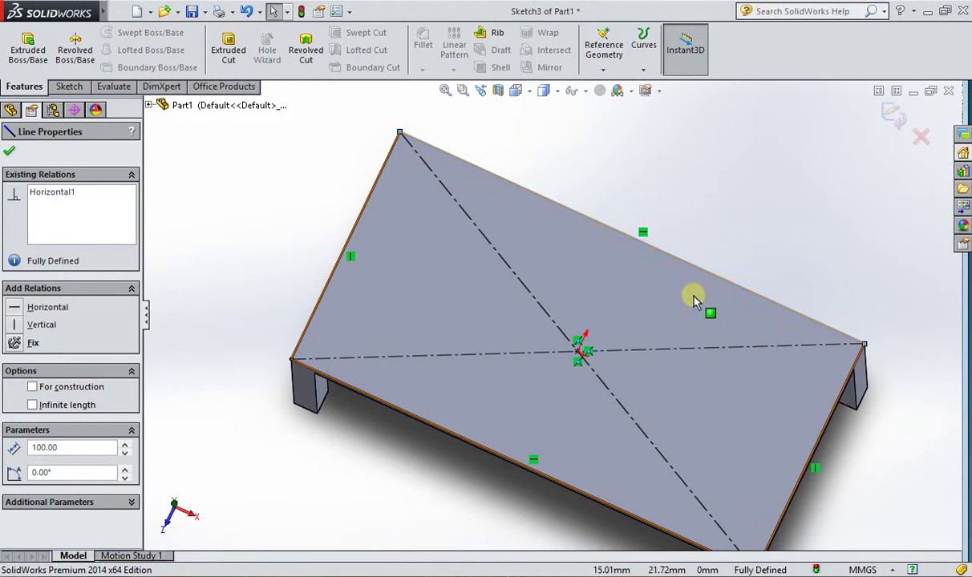
pyautogui.click(522, 93)
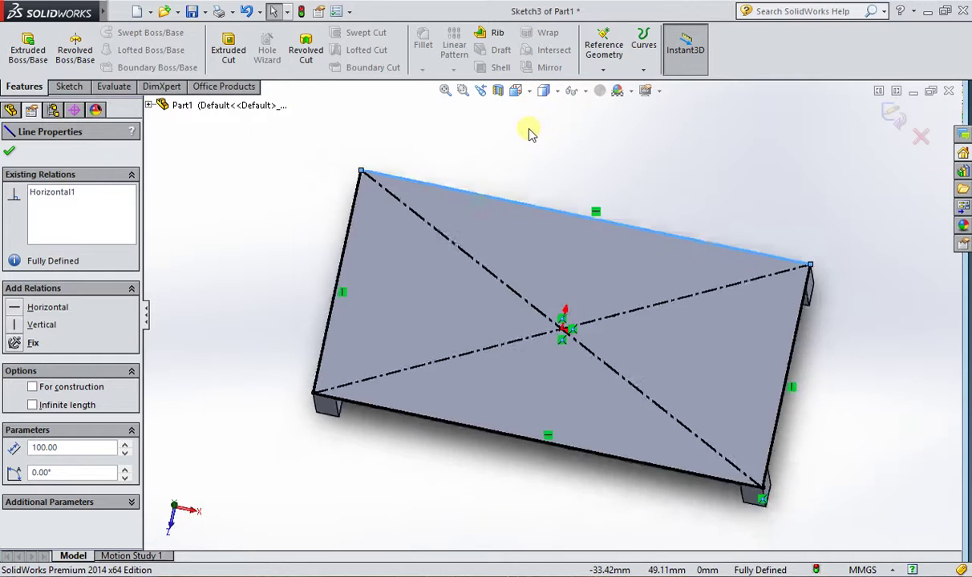
pyautogui.hotkey('ctrl', 'z')
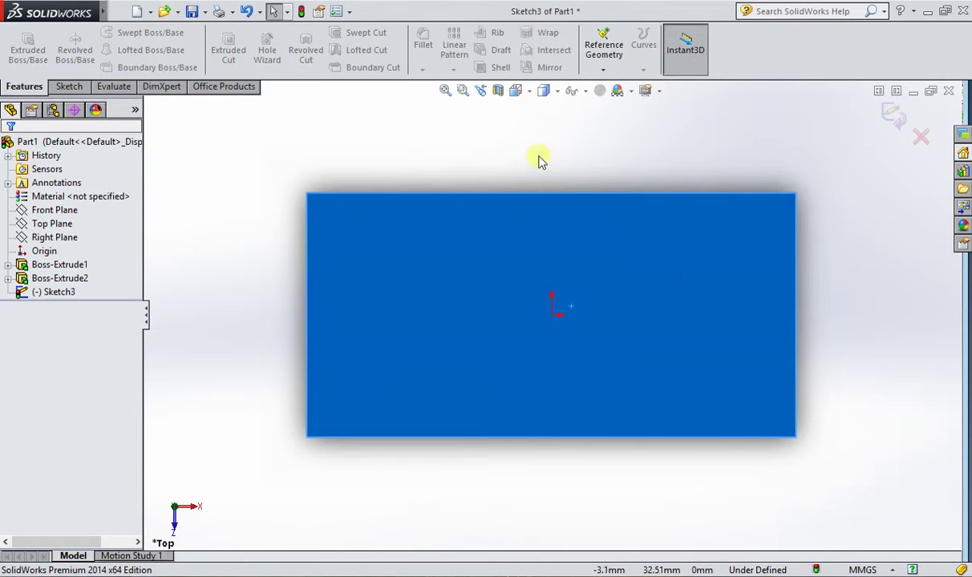
pyautogui.click(381, 120)
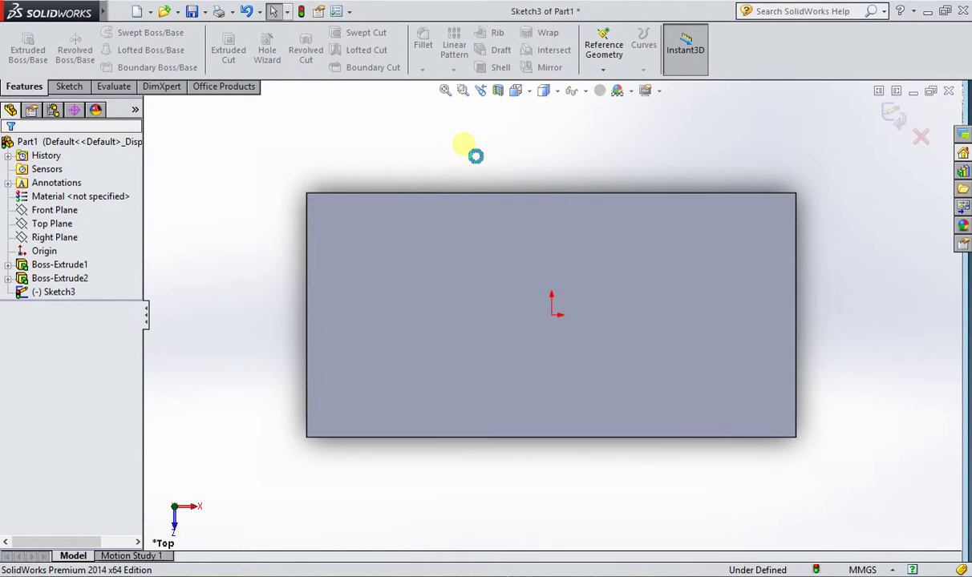
# - Start a new sketch on the plate's top face and offset the face's edges outward by 2 mm
pyautogui.click(70, 86)
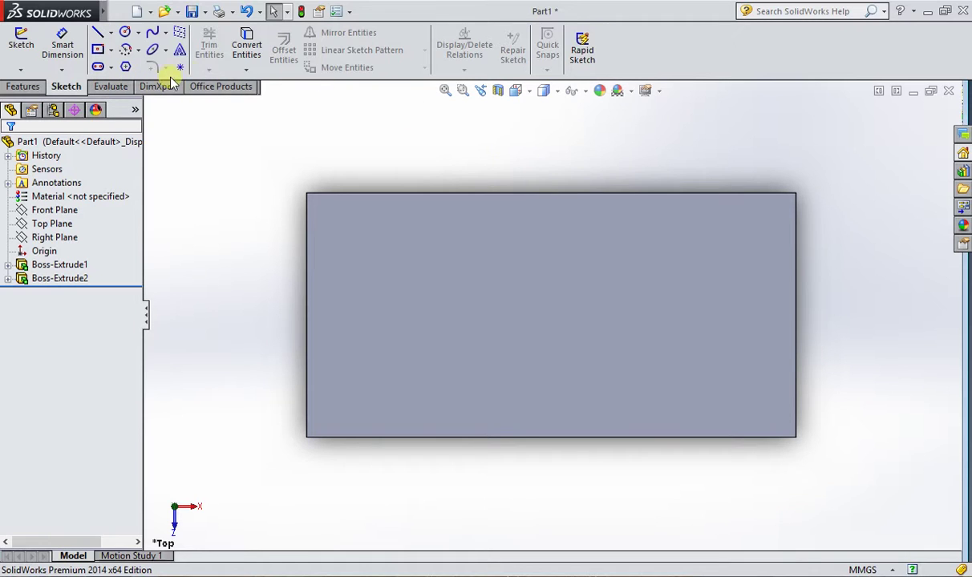
pyautogui.click(385, 223)
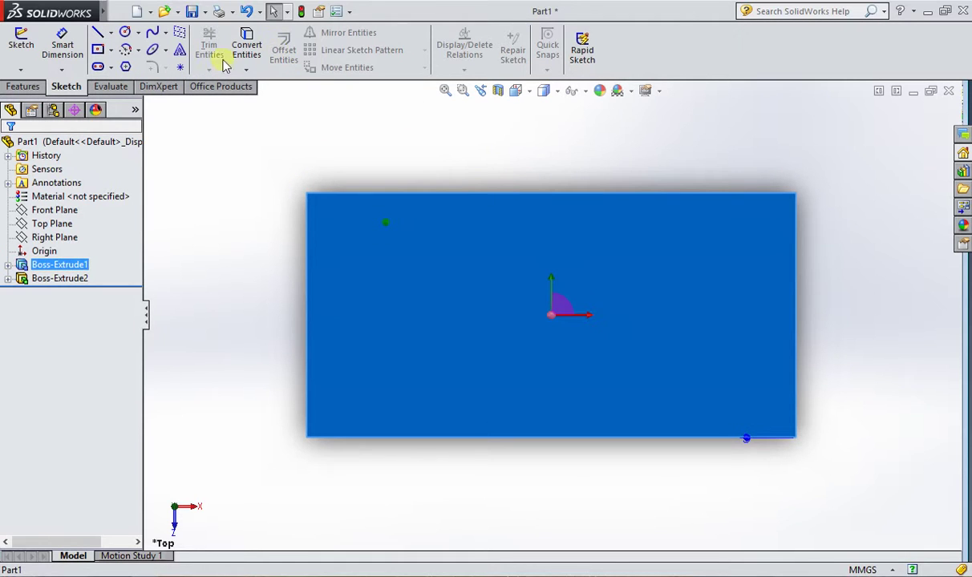
pyautogui.click(98, 33)
pyautogui.click(283, 48)
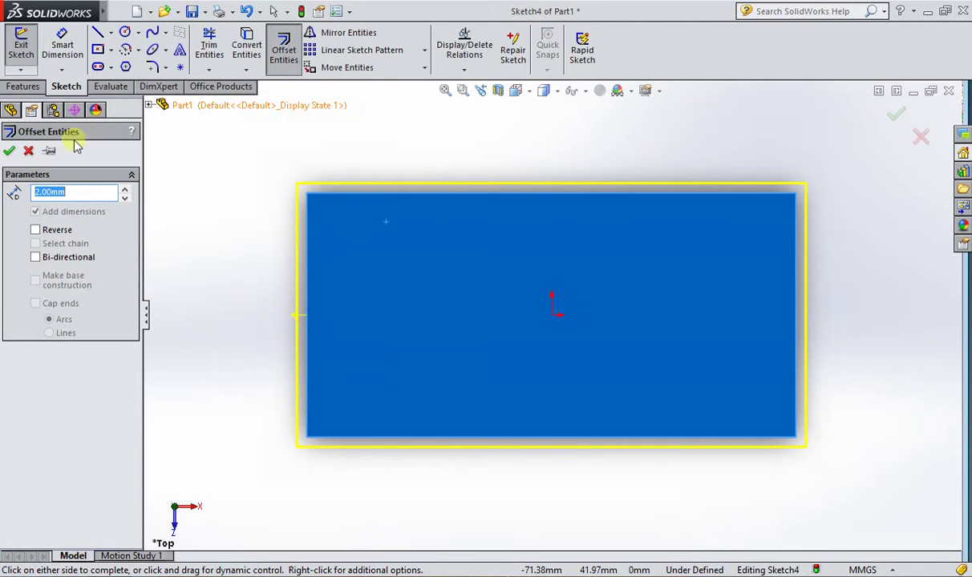
pyautogui.click(8, 151)
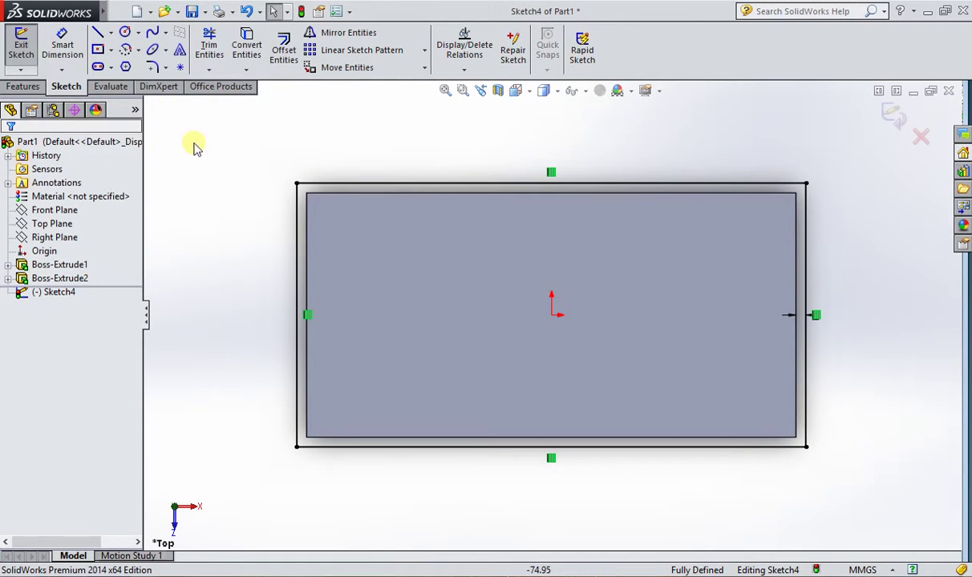
# - Extrude the offset outline upward as a 2 mm blind boss merged with the plate
pyautogui.click(18, 87)
pyautogui.click(27, 48)
pyautogui.moveTo(538, 303); pyautogui.dragTo(223, 344, button='middle')
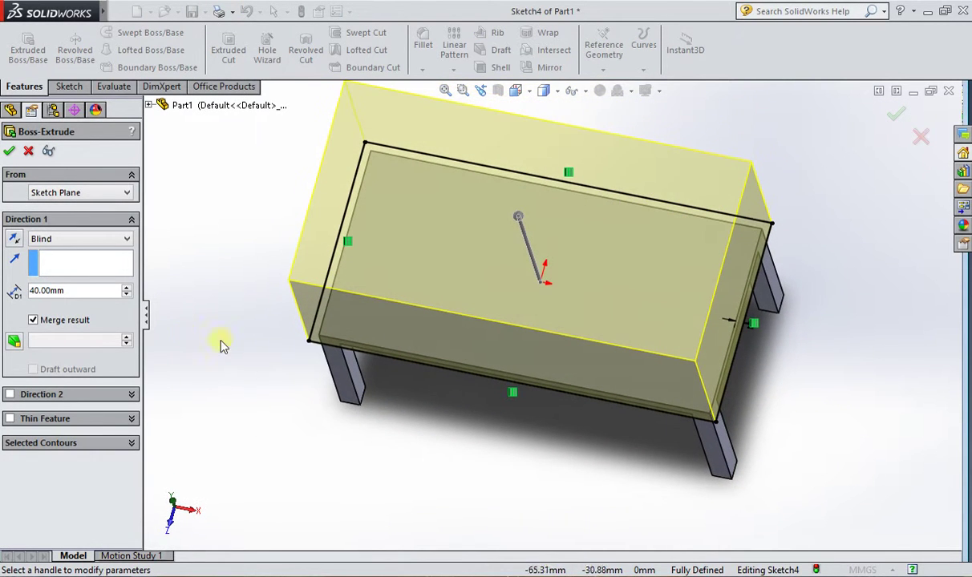
pyautogui.write('2')
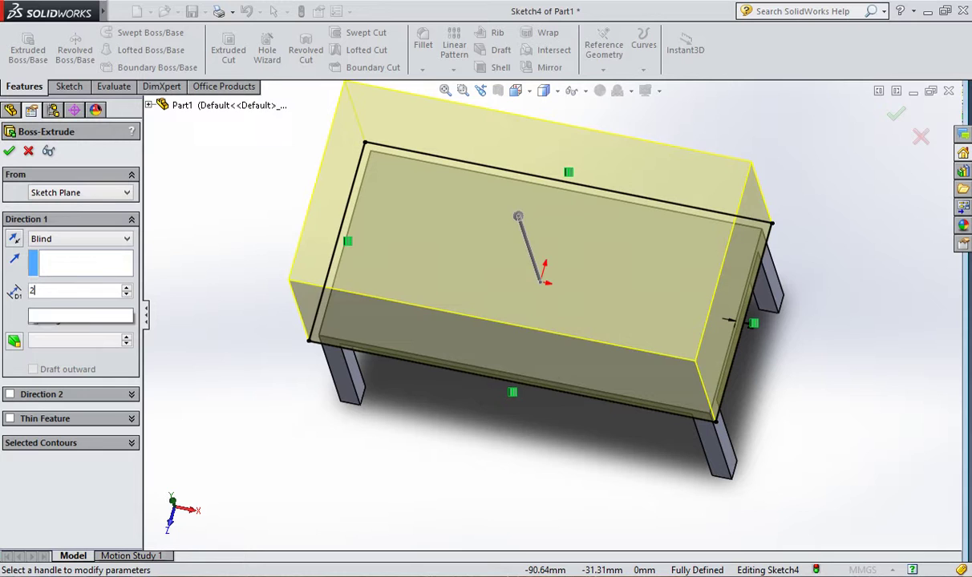
pyautogui.press('Return')
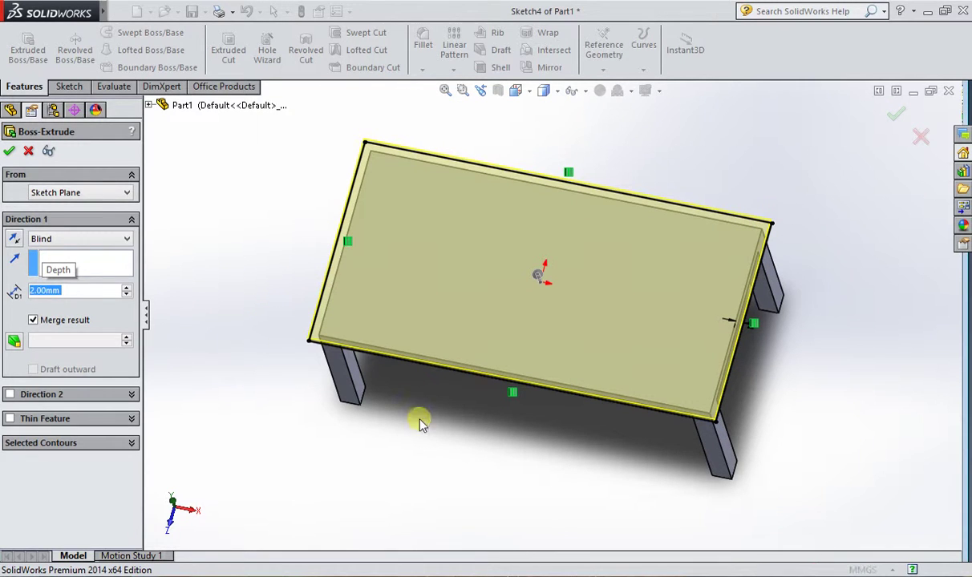
# - Show the whole table in the isometric view
pyautogui.moveTo(603, 430); pyautogui.dragTo(706, 362, button='middle')
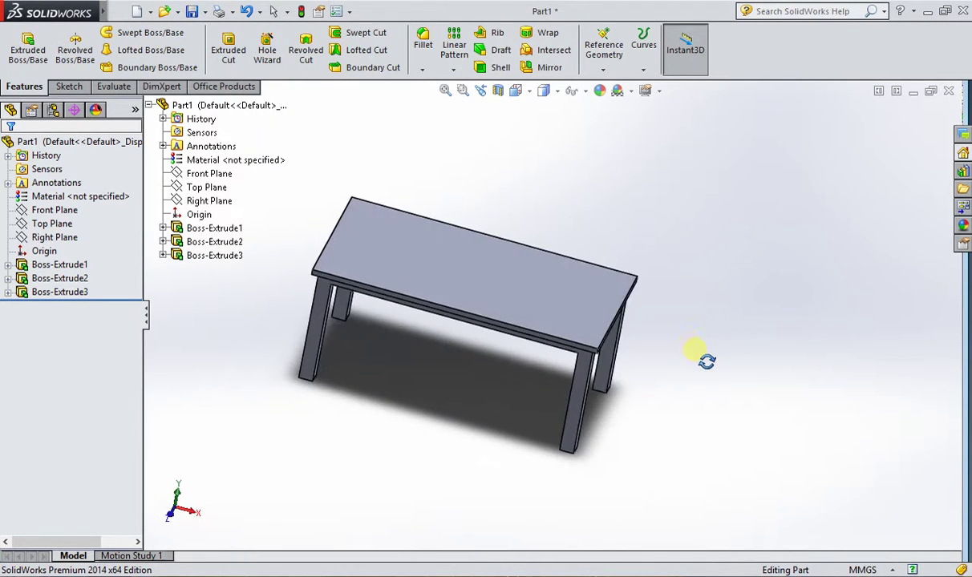
pyautogui.click(517, 90)
pyautogui.click(556, 91)
pyautogui.click(518, 91)
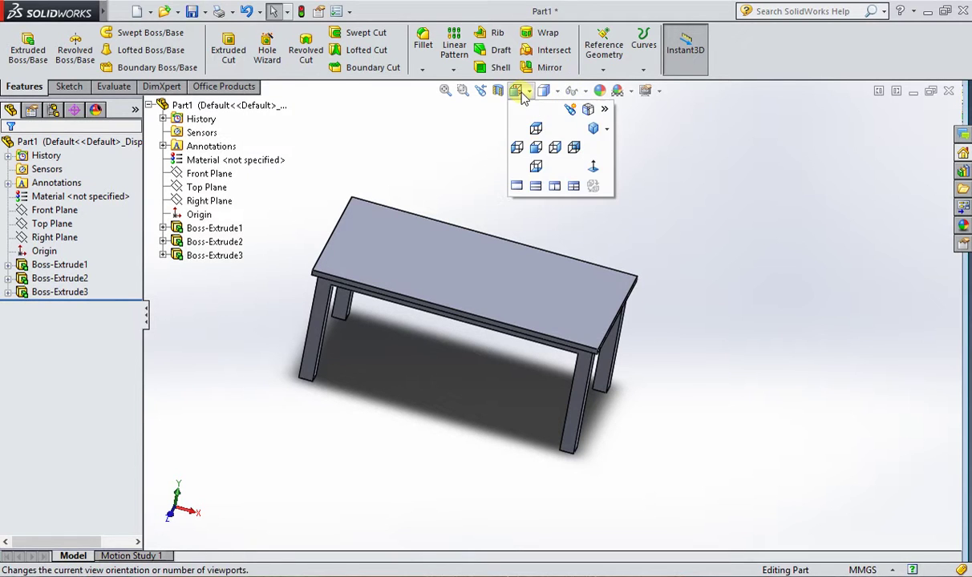
pyautogui.click(608, 133)
pyautogui.click(629, 145)
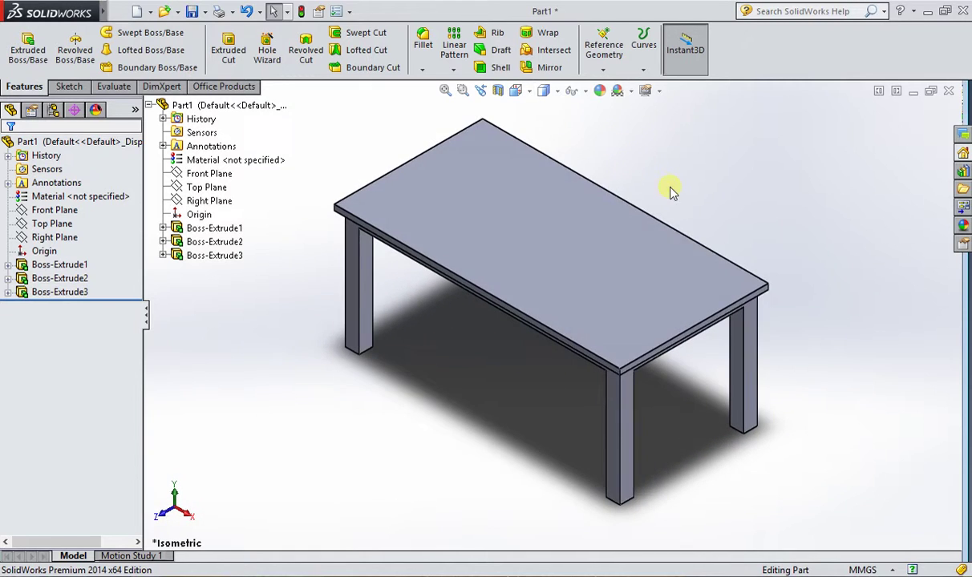
# - Open the appearance settings for the tabletop's upper face
pyautogui.rightClick(630, 244)
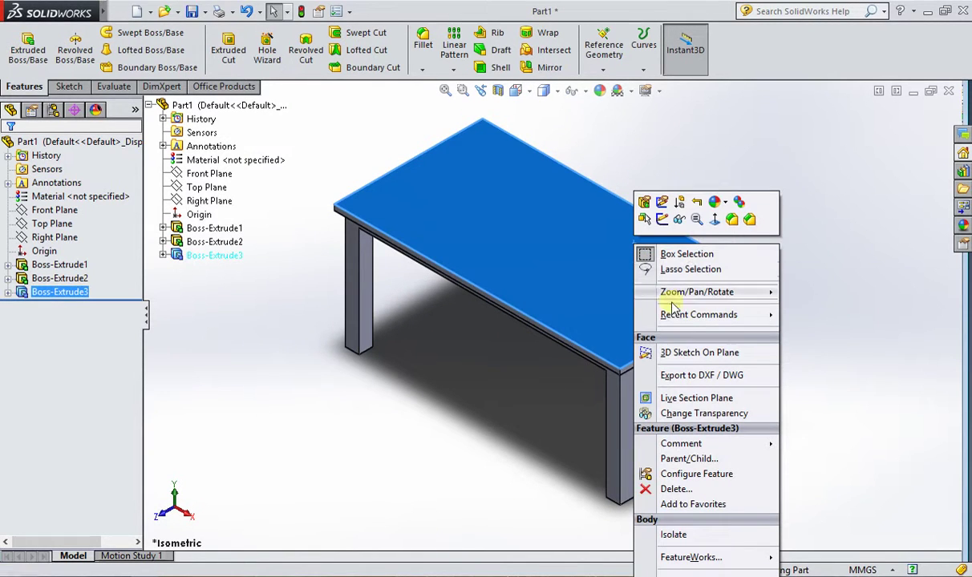
pyautogui.click(714, 201)
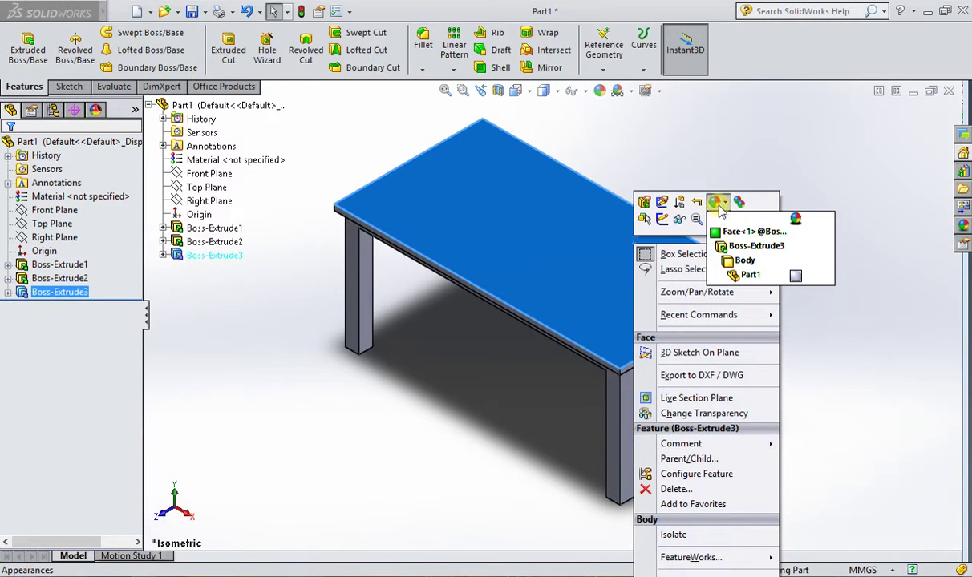
pyautogui.click(751, 246)
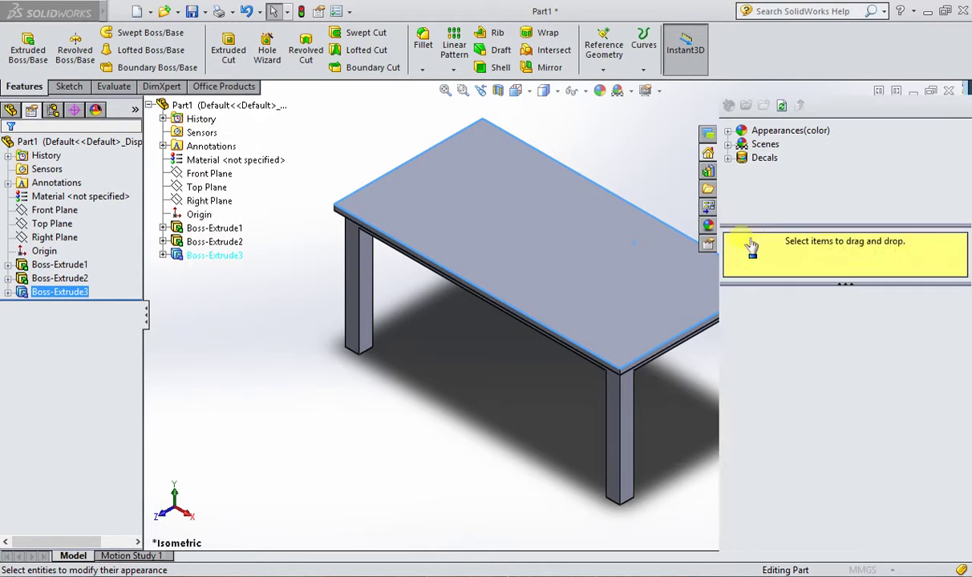
# - Look through the metal, rubber and glass appearance categories for a tabletop finish
pyautogui.click(727, 132)
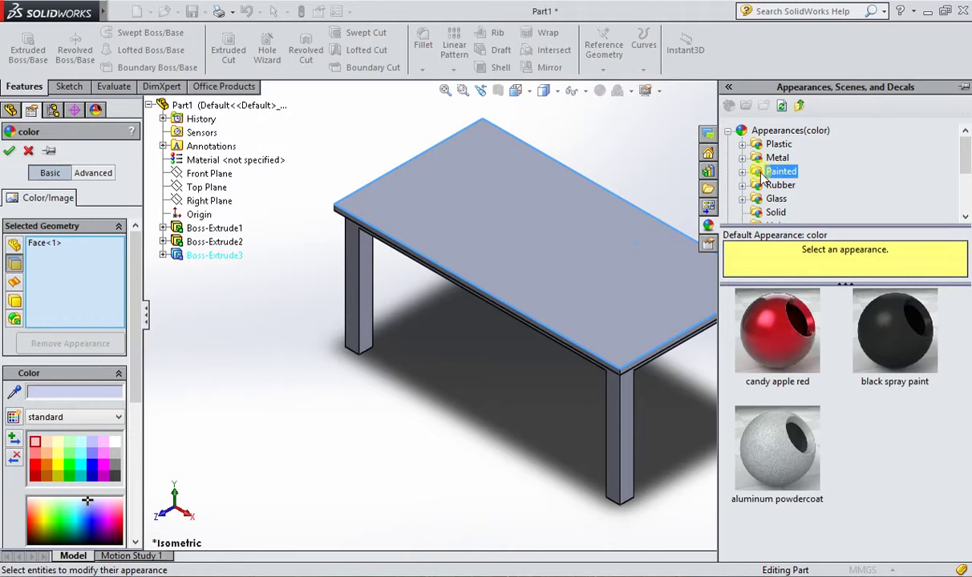
pyautogui.click(743, 159)
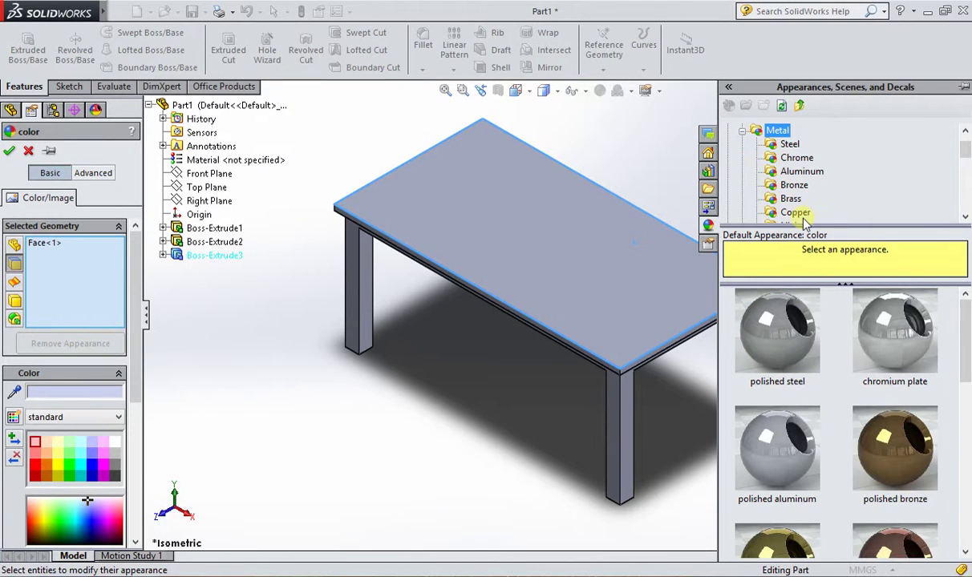
pyautogui.scroll(-2, 790, 200)
pyautogui.click(792, 189)
pyautogui.scroll(-3, 786, 188)
pyautogui.click(782, 187)
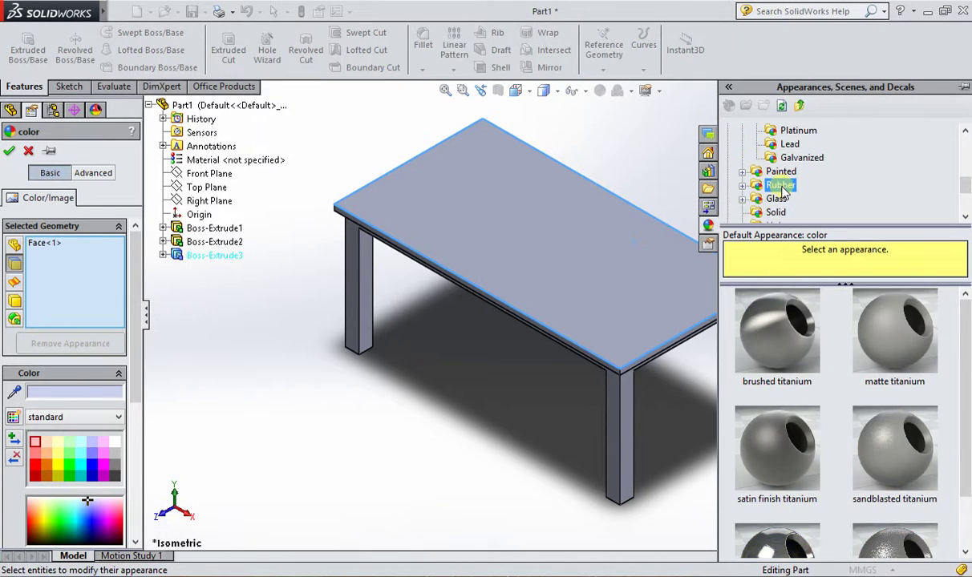
pyautogui.click(760, 200)
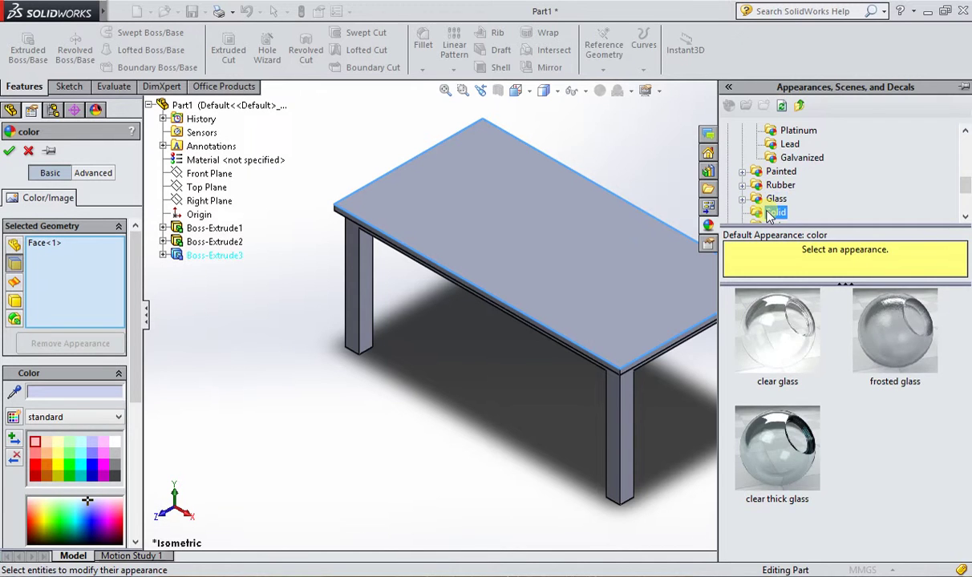
# - Apply the fire brick appearance from the Stone category to the tabletop's upper face
pyautogui.scroll(-2, 770, 215)
pyautogui.click(774, 186)
pyautogui.click(776, 172)
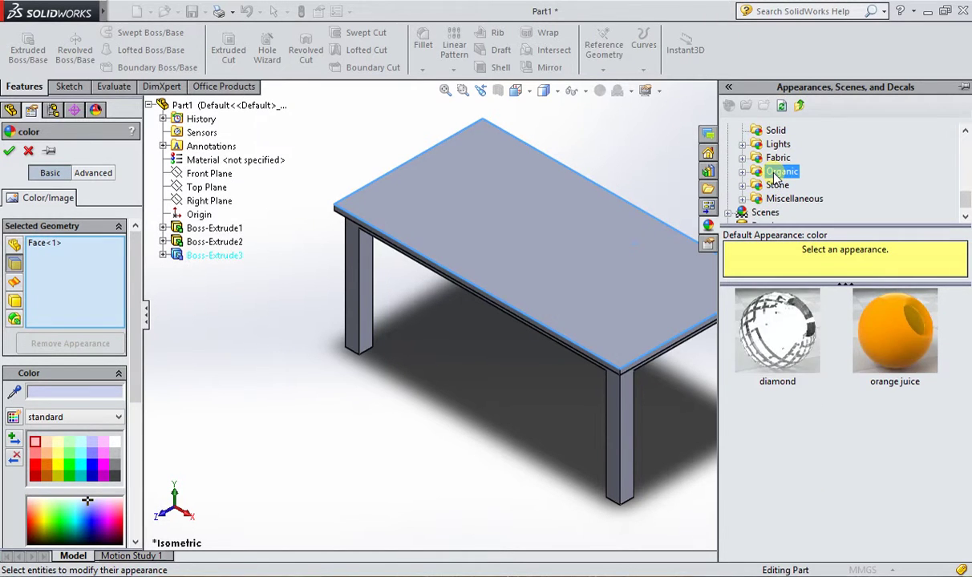
pyautogui.click(777, 172)
pyautogui.click(776, 185)
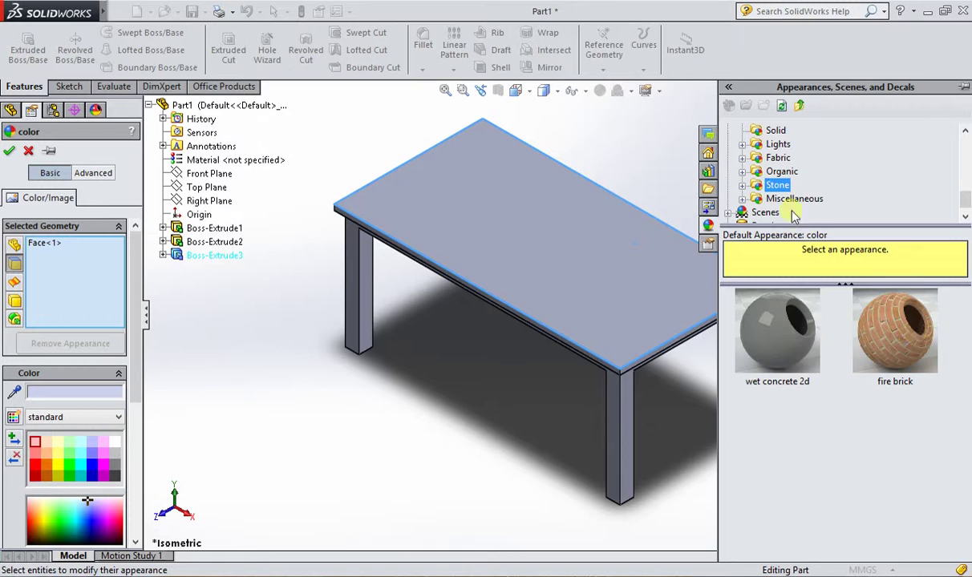
pyautogui.click(918, 339)
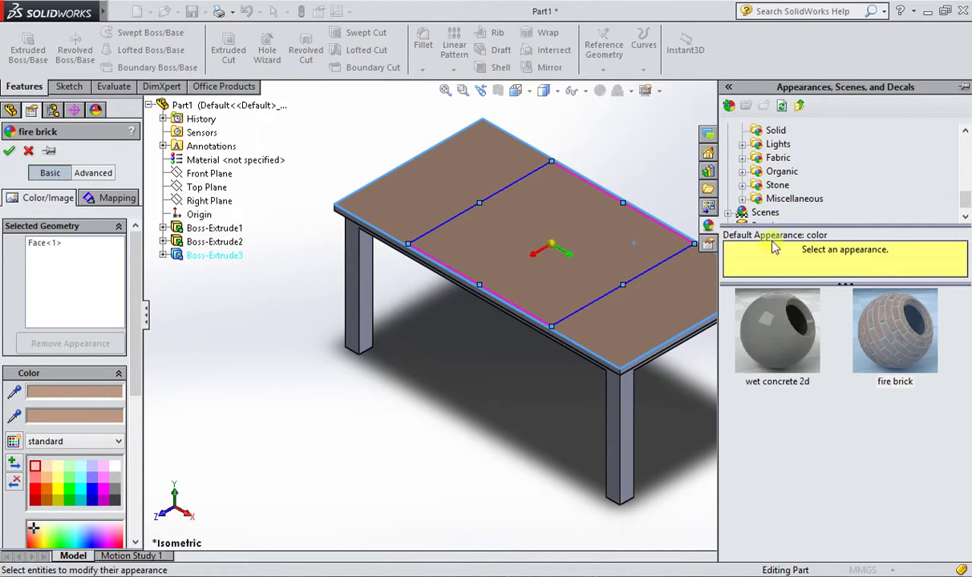
# - Replace the upper face's appearance with sponge from the Miscellaneous group of the Organic category
pyautogui.click(781, 201)
pyautogui.click(777, 186)
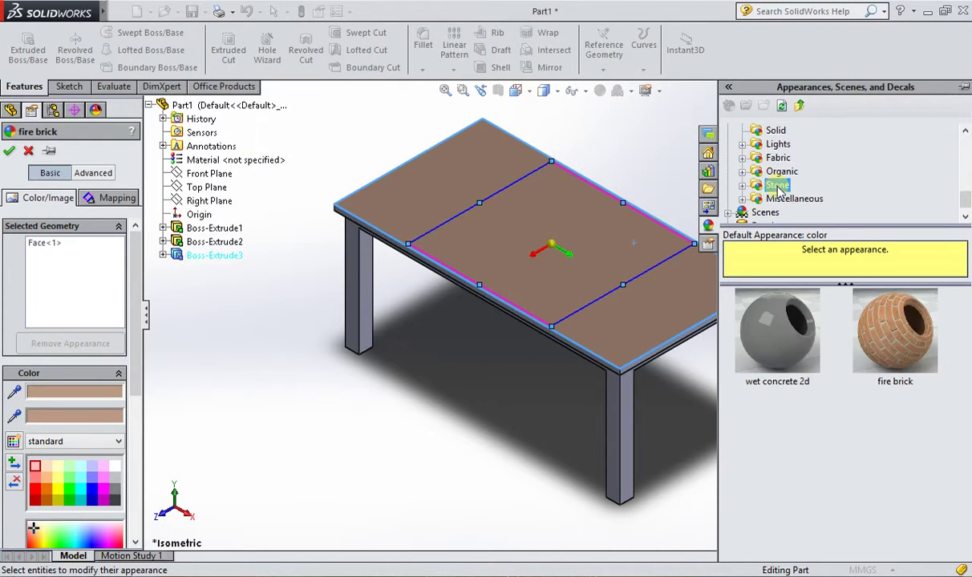
pyautogui.doubleClick(783, 172)
pyautogui.click(785, 182)
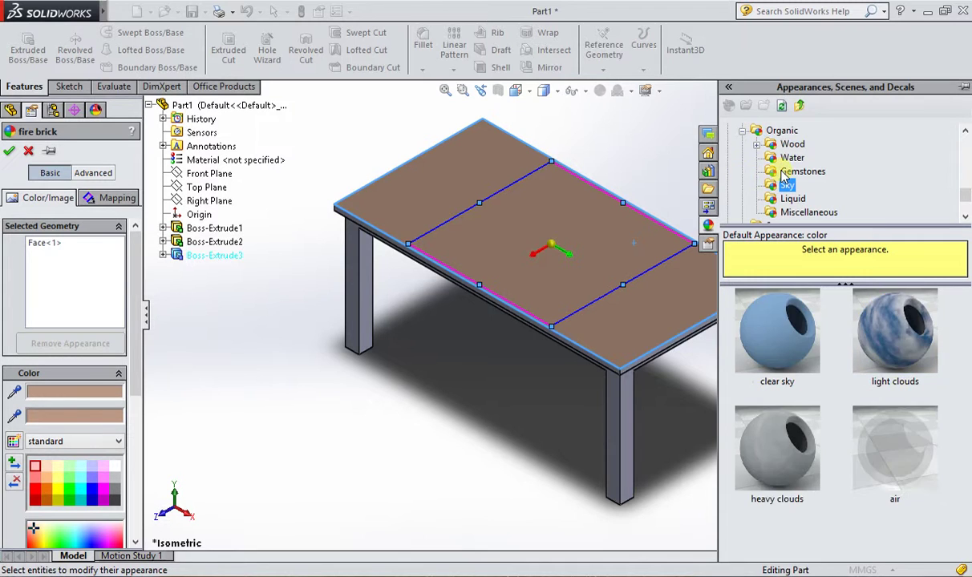
pyautogui.click(792, 158)
pyautogui.click(787, 185)
pyautogui.click(792, 199)
pyautogui.click(802, 213)
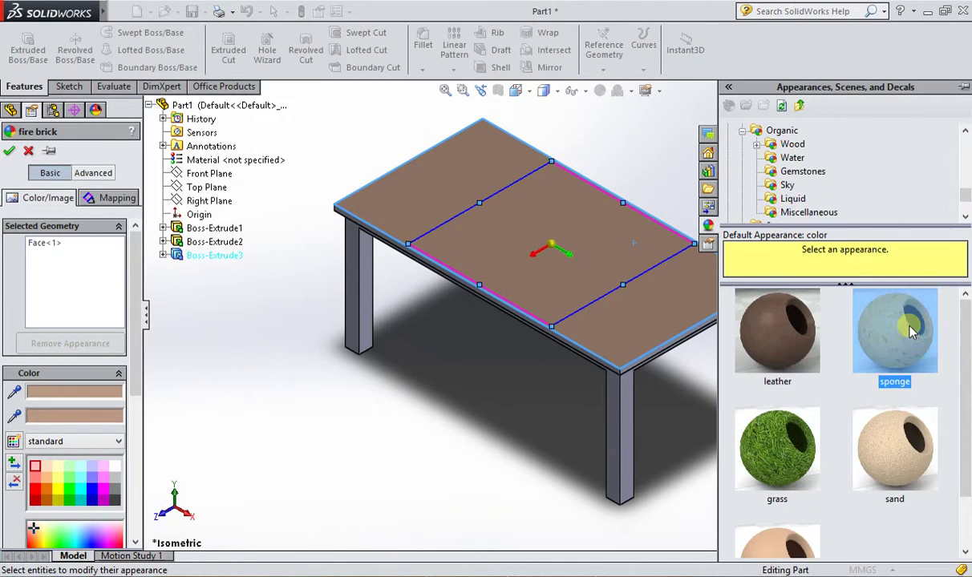
pyautogui.click(861, 308)
pyautogui.scroll(2, 610, 377)
pyautogui.moveTo(620, 415); pyautogui.dragTo(606, 338, button='middle')
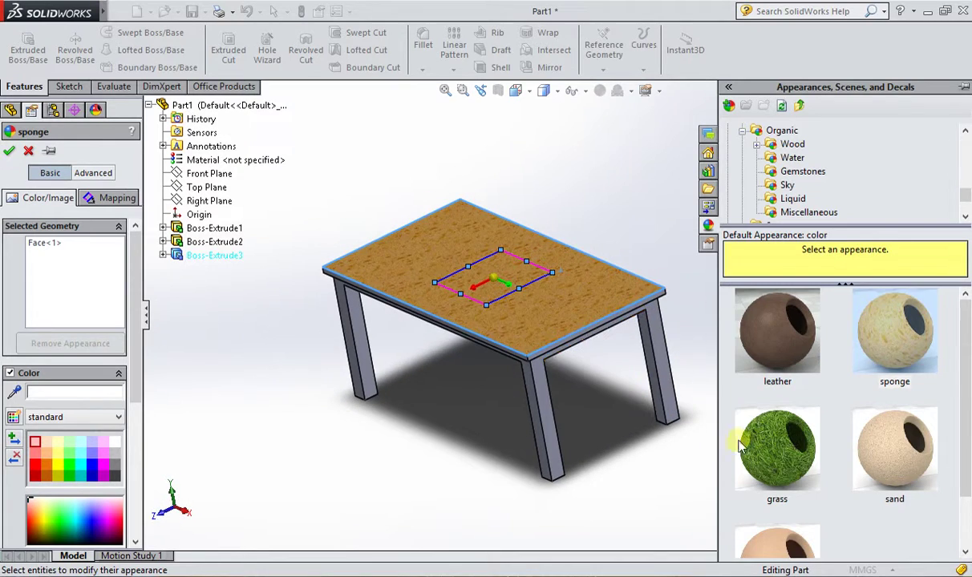
# - Try the grass appearance on the upper face, reapply sponge and accept it
pyautogui.click(777, 449)
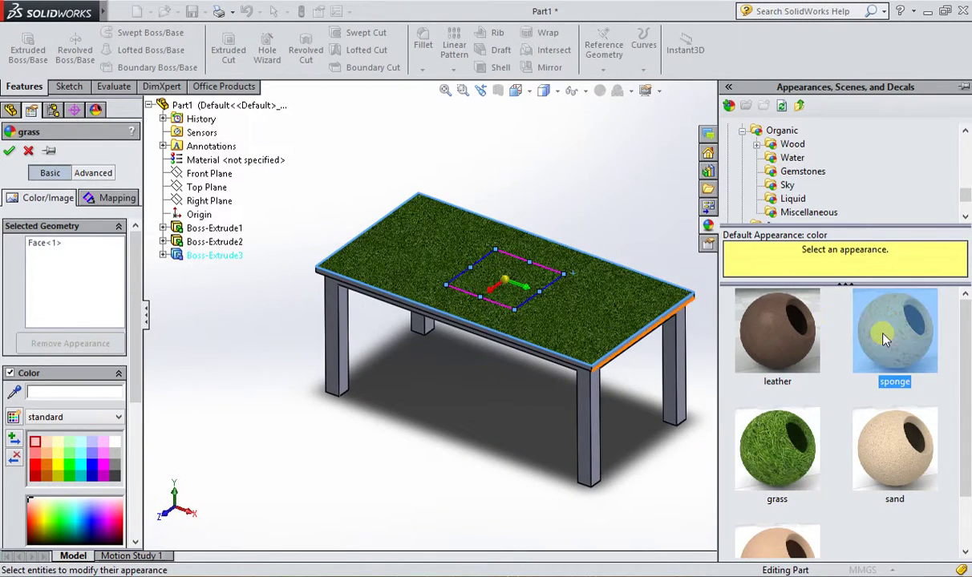
pyautogui.click(895, 330)
pyautogui.scroll(-3, 636, 256)
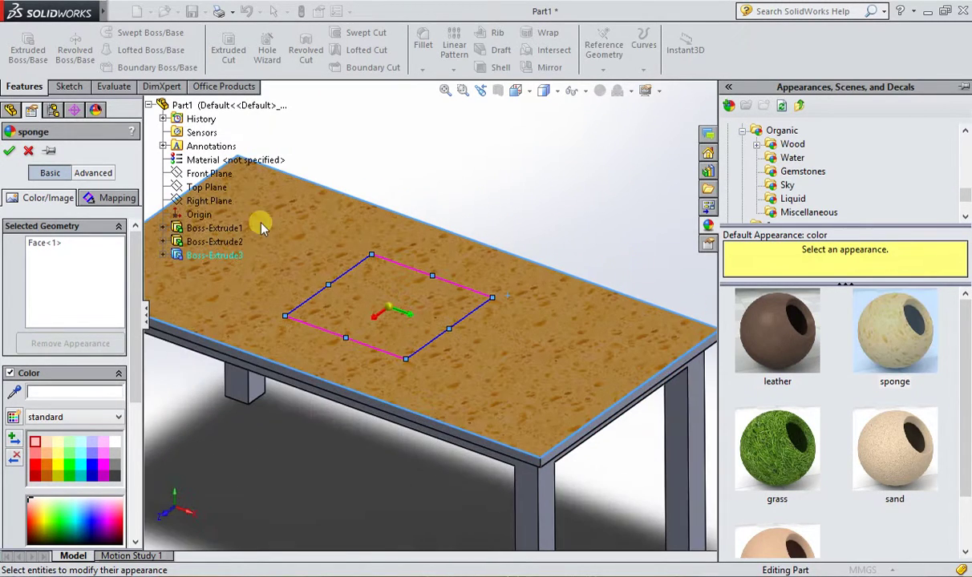
pyautogui.click(9, 152)
# - Inspect the finished table and its textured top up close and as a whole from a different angle
pyautogui.scroll(5, 440, 278)
pyautogui.scroll(-3, 530, 272)
pyautogui.scroll(2, 515, 345)
pyautogui.moveTo(515, 345); pyautogui.dragTo(562, 377, button='middle')
pyautogui.scroll(-3, 504, 381)
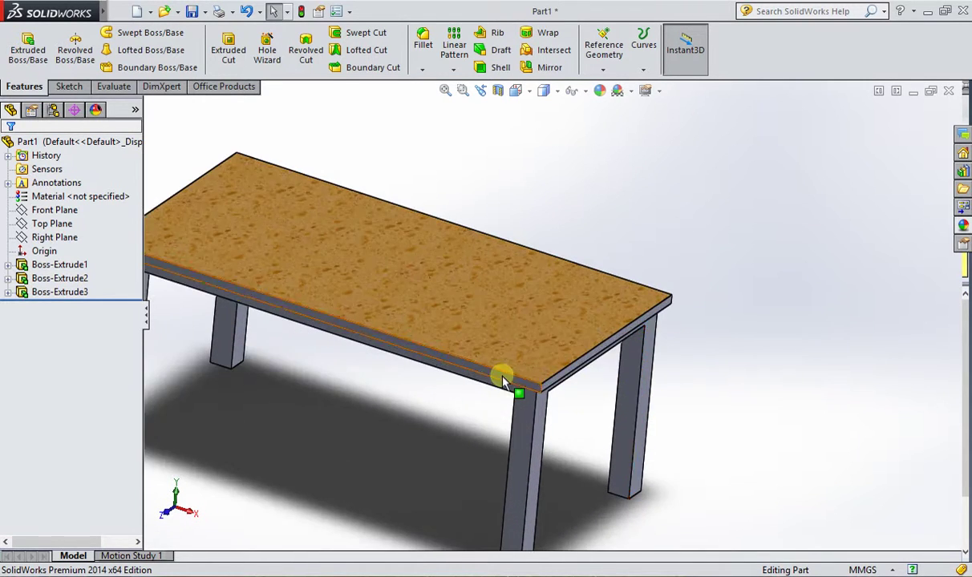
pyautogui.scroll(5, 347, 268)
pyautogui.scroll(-3, 532, 326)
pyautogui.scroll(3, 733, 422)
pyautogui.scroll(-2, 579, 485)
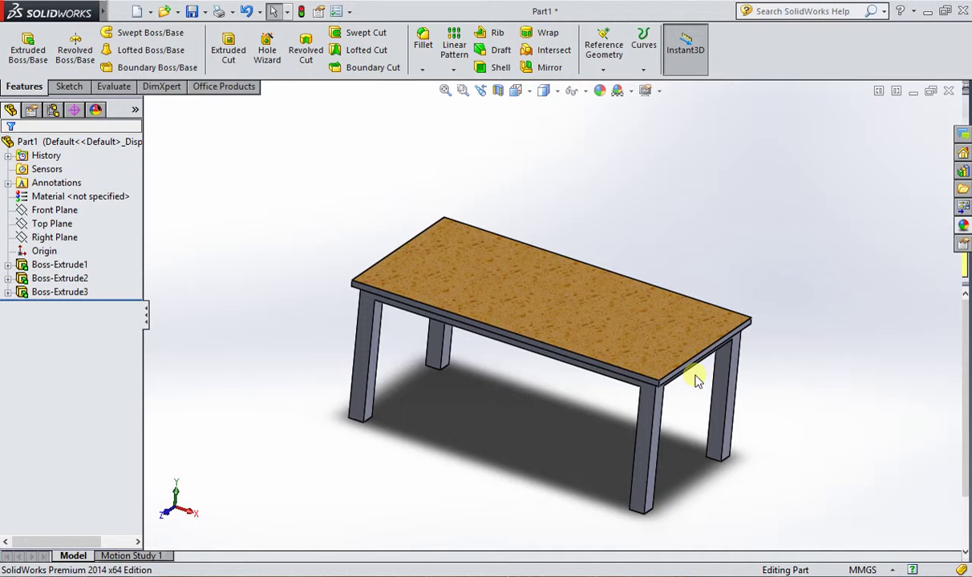
pyautogui.press('XF86AudioMute')
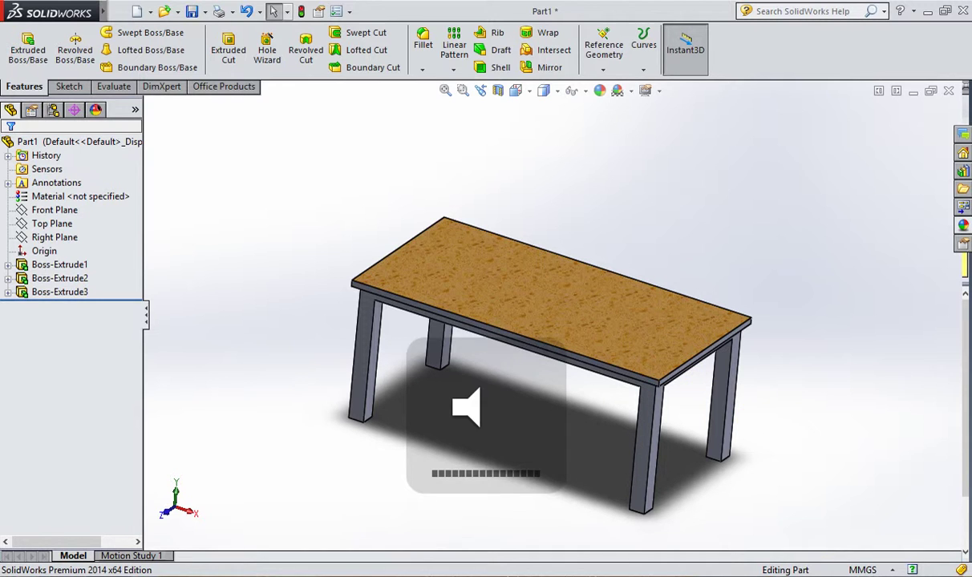